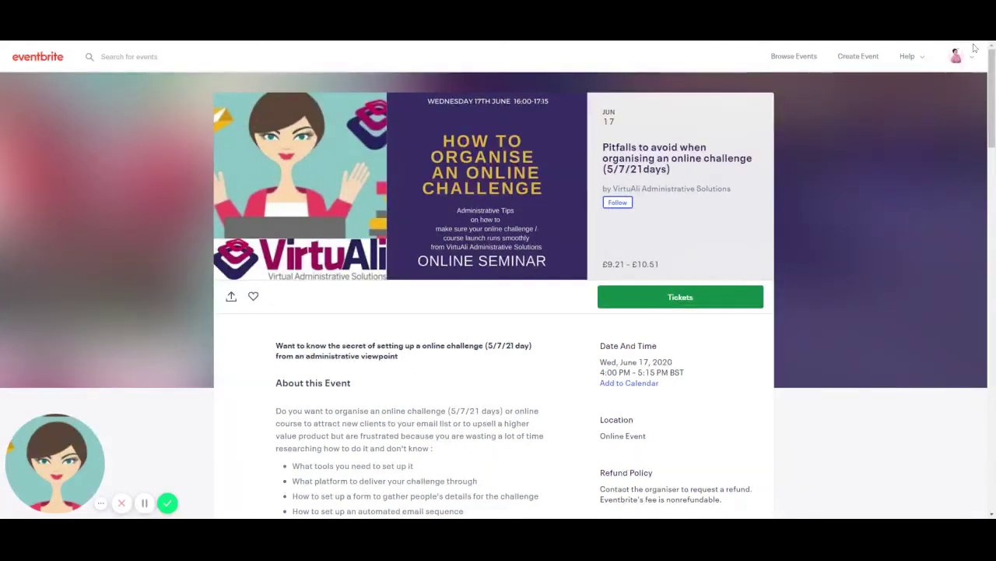
Step: Open the organiser's event management list, start creating a new event and continue past the introduction to its Basic Info form
mouse_move(977, 64)
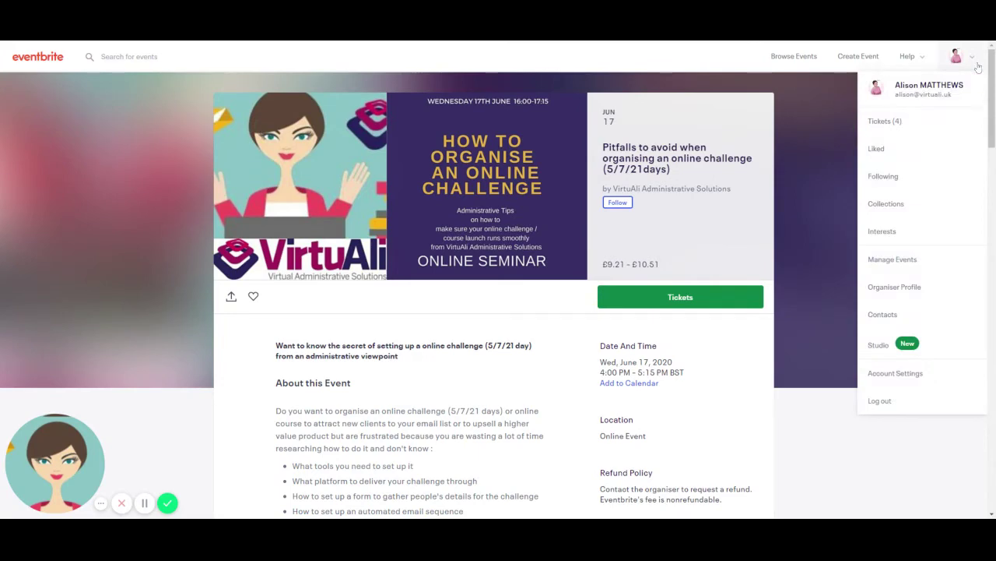
left_click(932, 265)
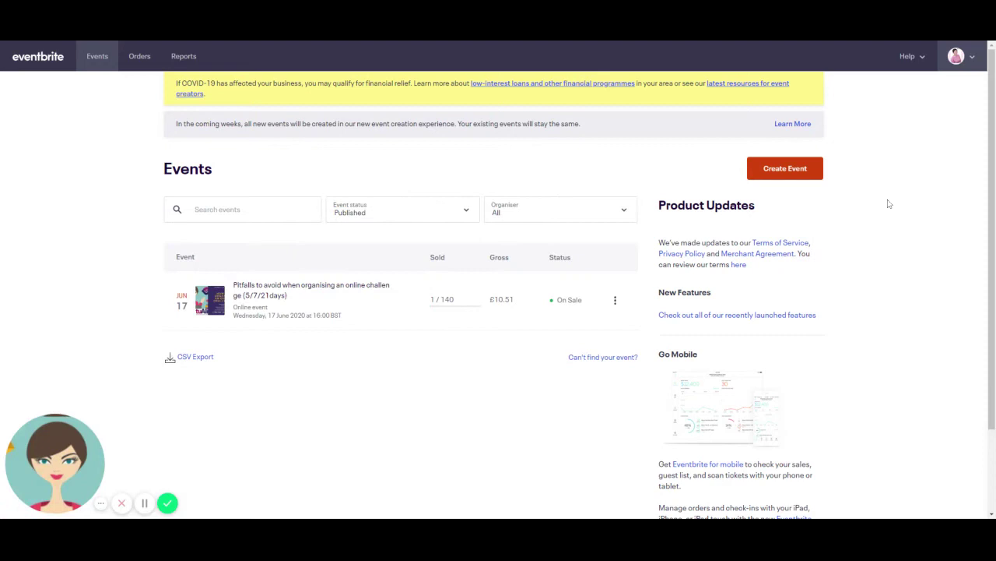
left_click(773, 173)
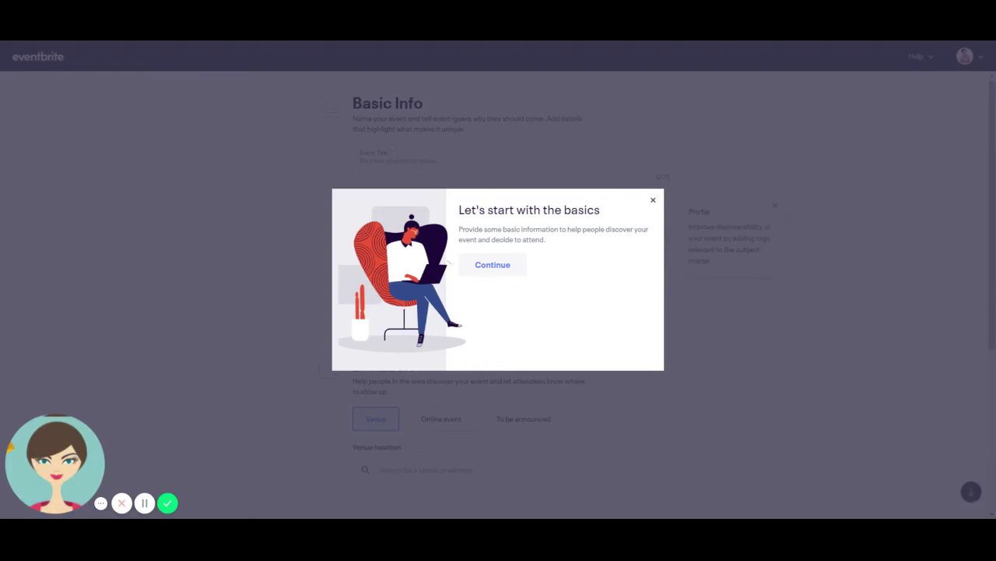
left_click(499, 266)
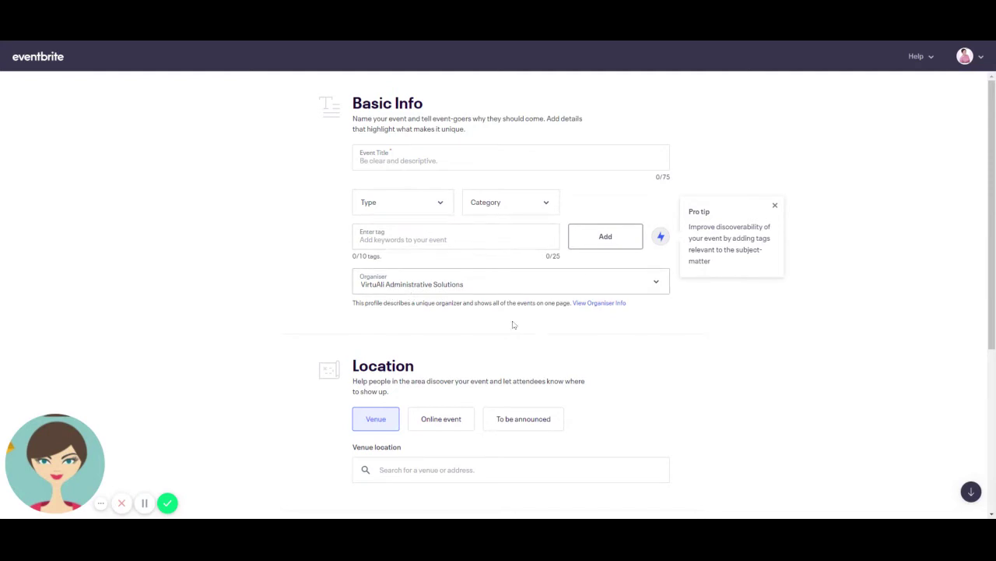
Step: Review the blank event form's basic info, location, and date and time sections
scroll(513, 325, "down", 1)
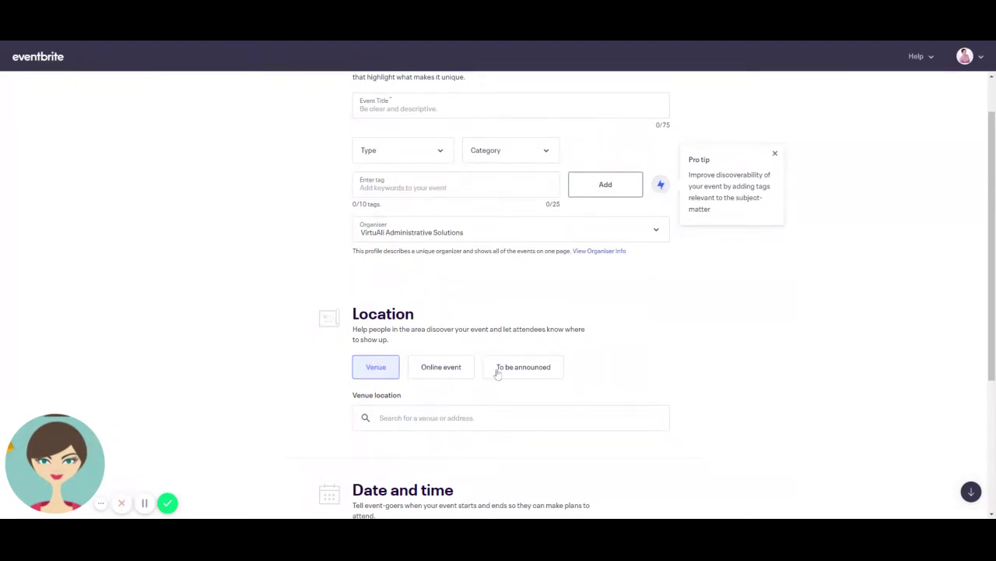
scroll(643, 365, "down", 1)
scroll(592, 312, "down", 2)
scroll(468, 296, "down", 2)
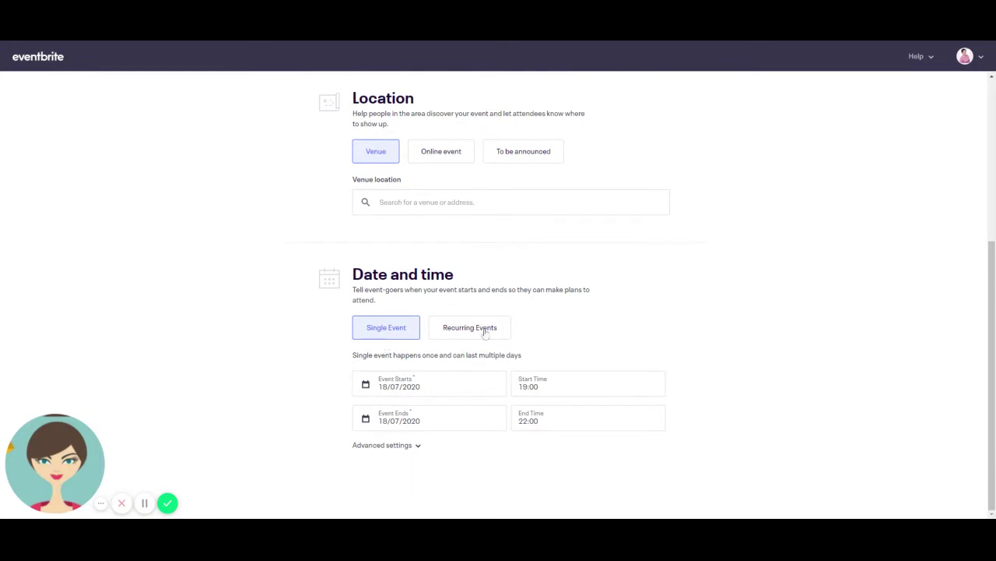
scroll(559, 345, "up", 3)
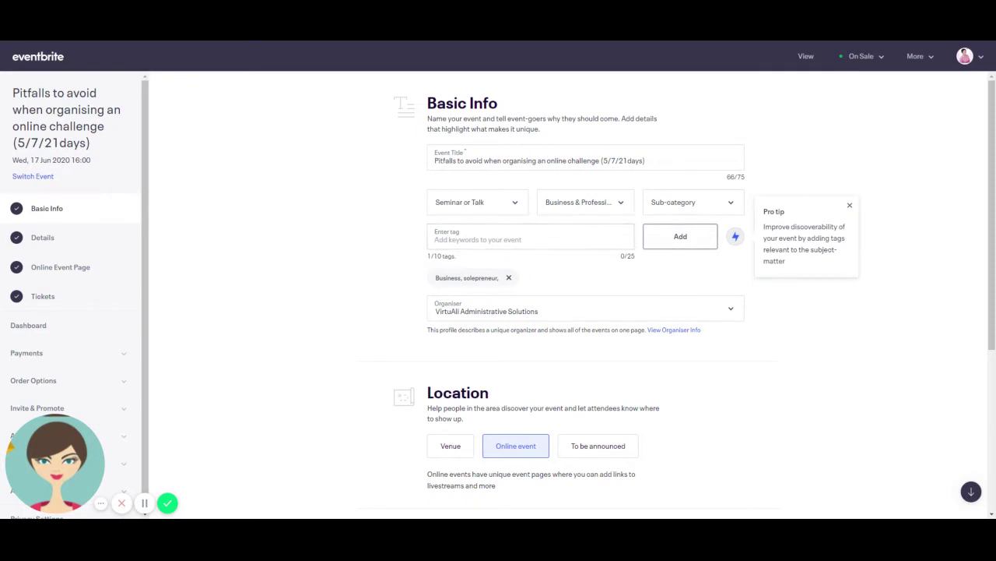
Step: Review the existing online challenge event's location and date settings, and the description text and images on its Details page
scroll(548, 284, "down", 1)
scroll(548, 283, "down", 3)
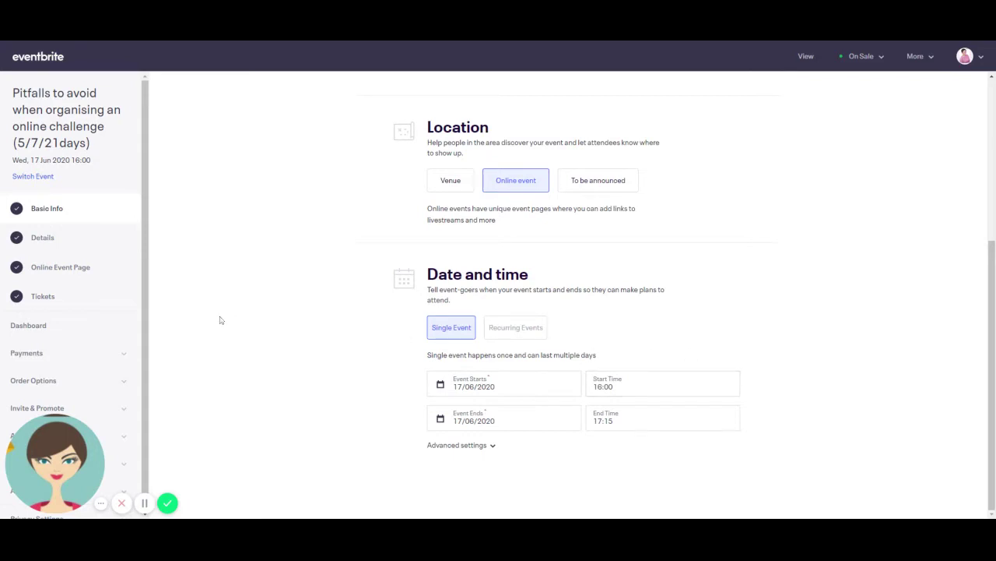
left_click(83, 243)
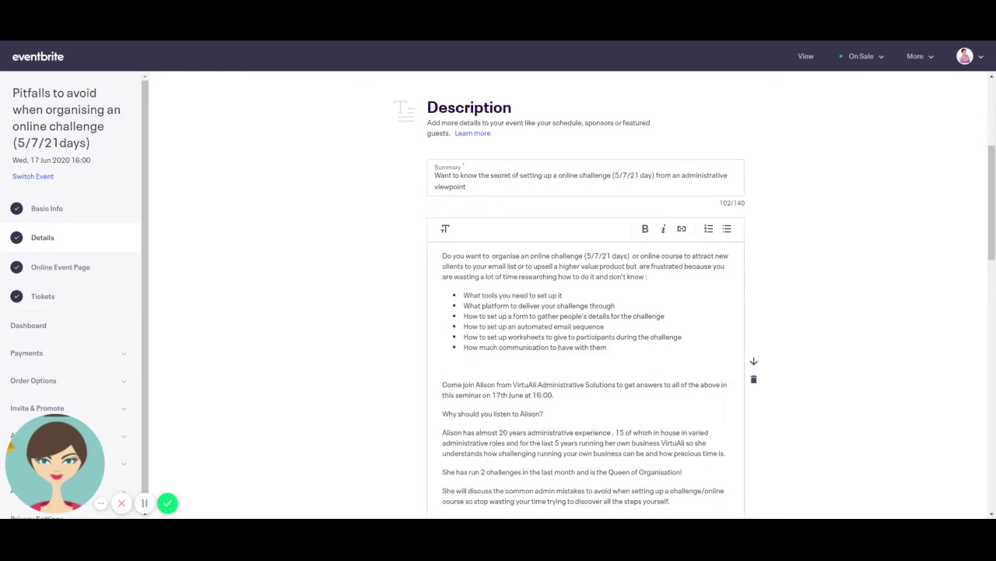
scroll(586, 311, "down", 1)
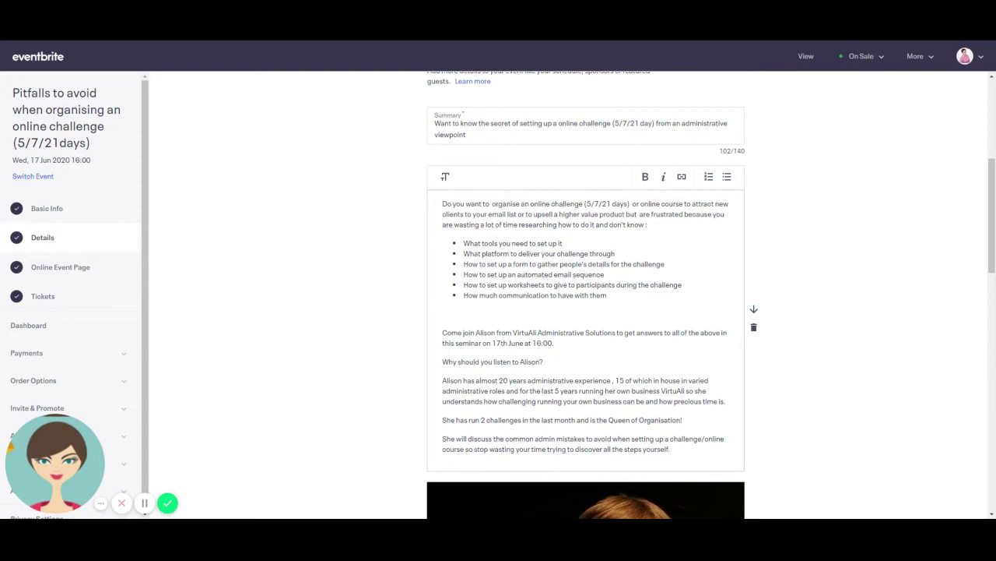
scroll(653, 281, "down", 3)
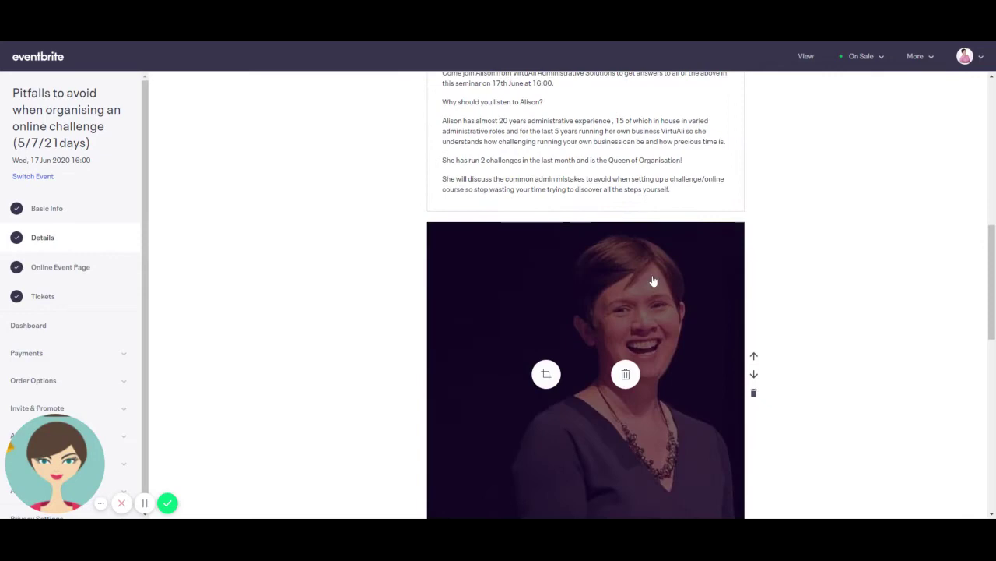
scroll(661, 325, "down", 3)
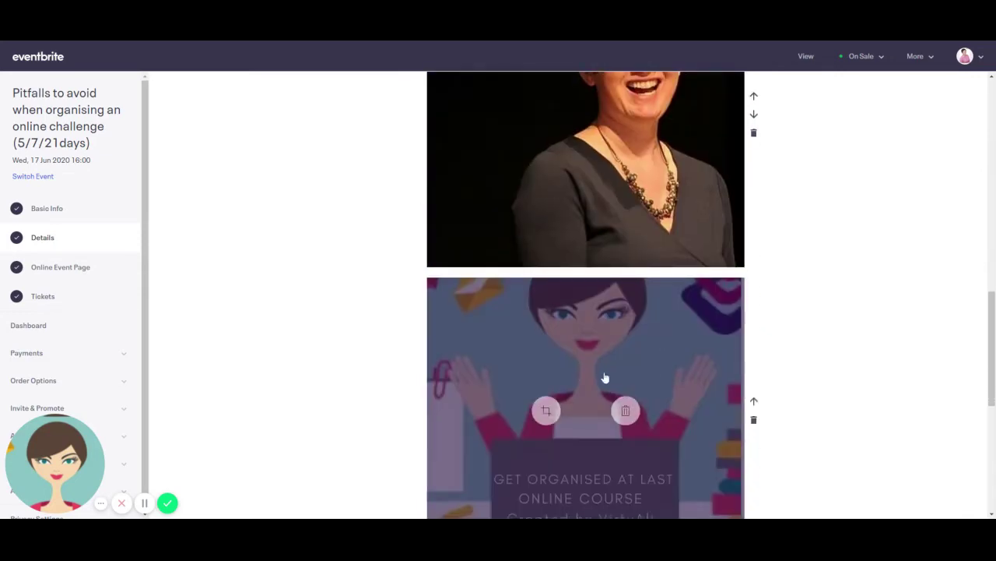
scroll(674, 340, "up", 8)
scroll(674, 343, "down", 3)
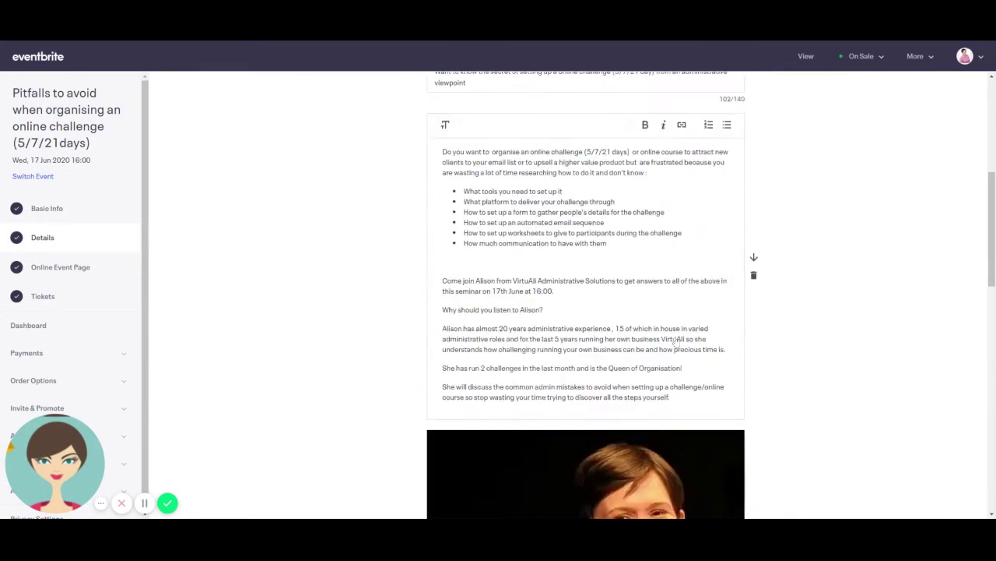
scroll(674, 343, "down", 9)
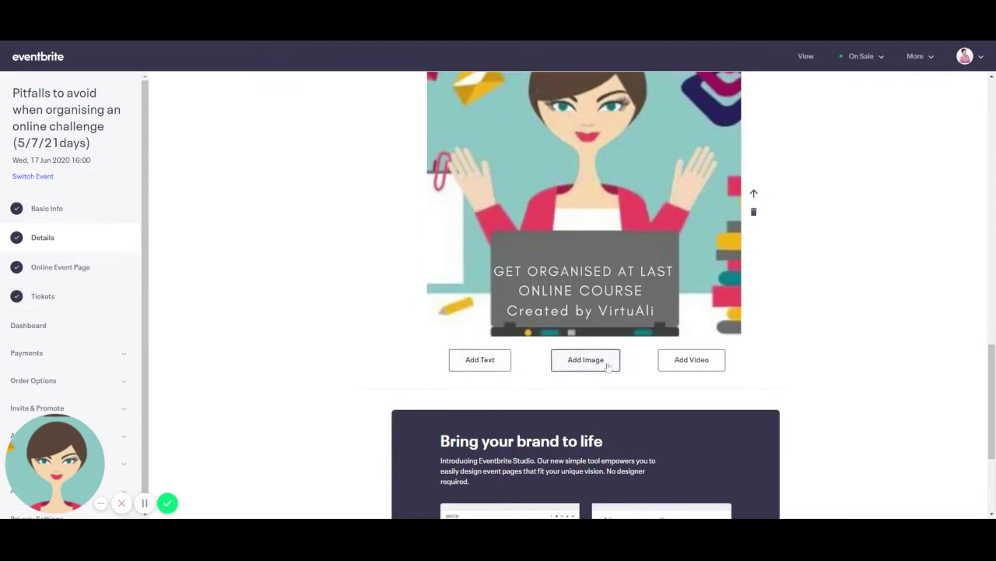
mouse_move(686, 230)
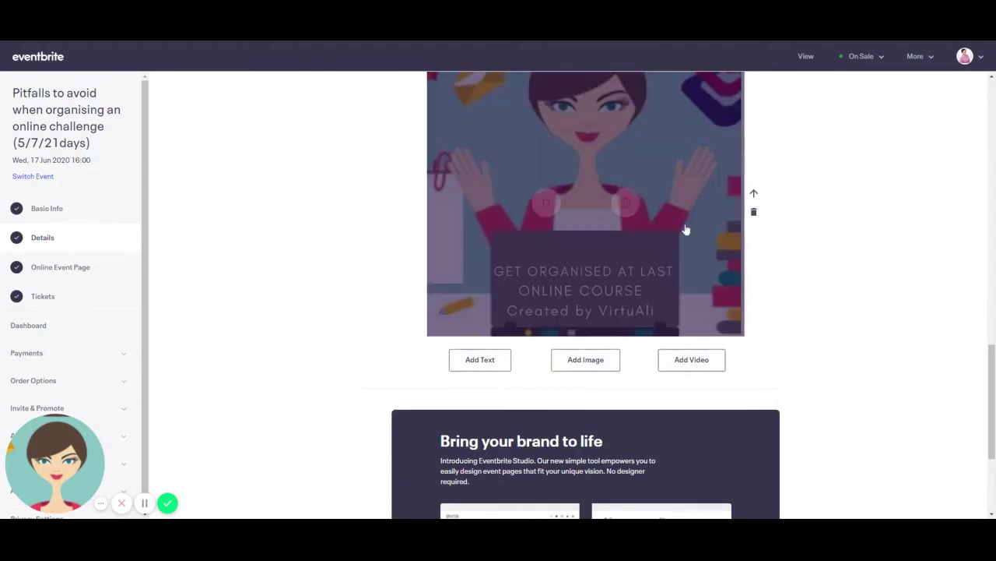
scroll(686, 230, "up", 10)
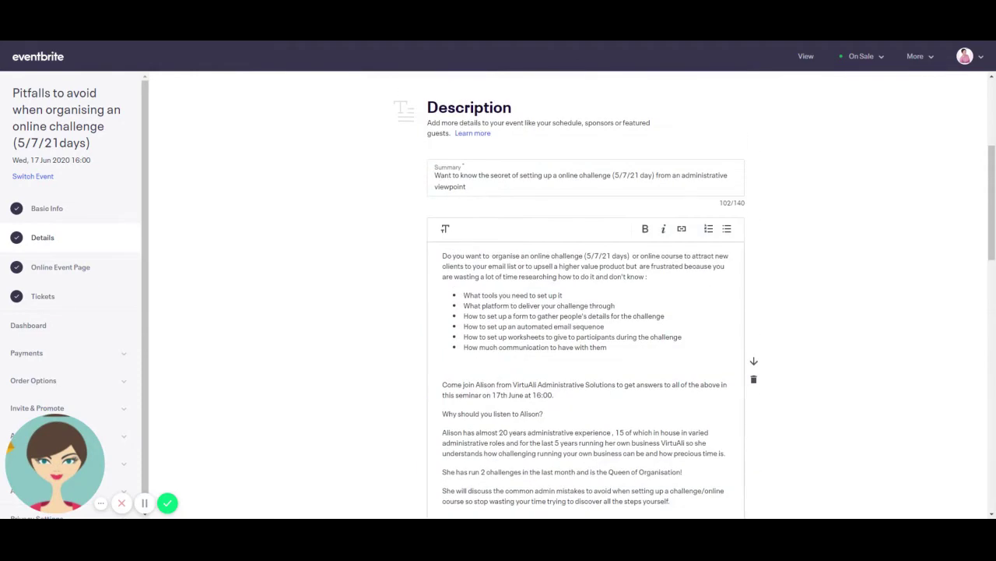
Step: Open the Online Event Page section and examine the webinar title, link, image and the content types that can be added
left_click(90, 272)
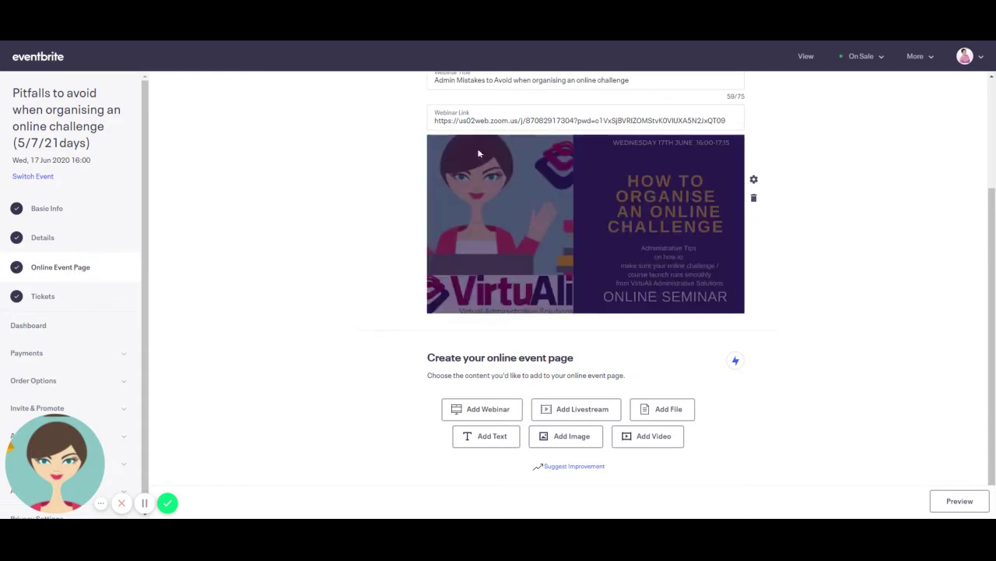
scroll(623, 209, "up", 2)
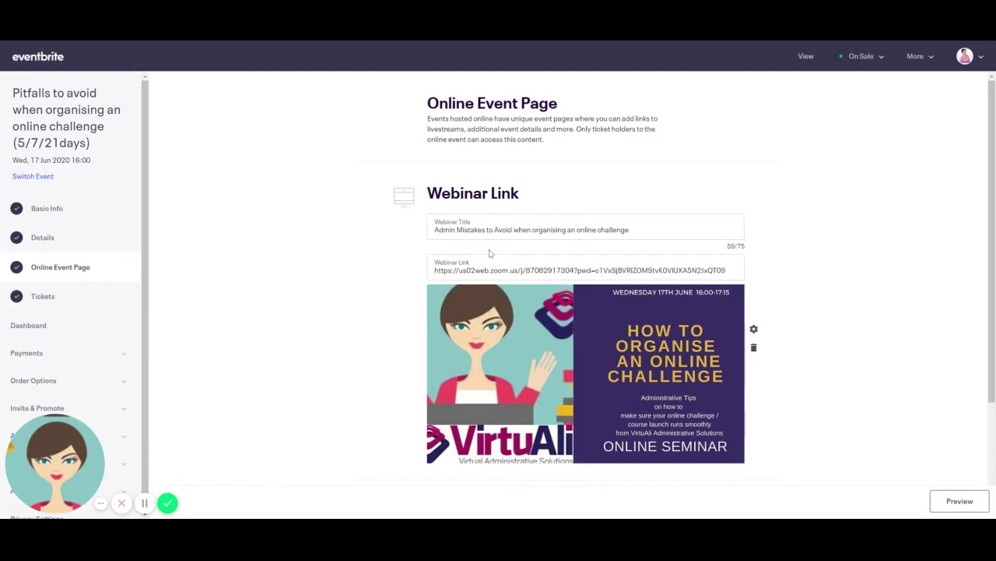
scroll(585, 214, "down", 2)
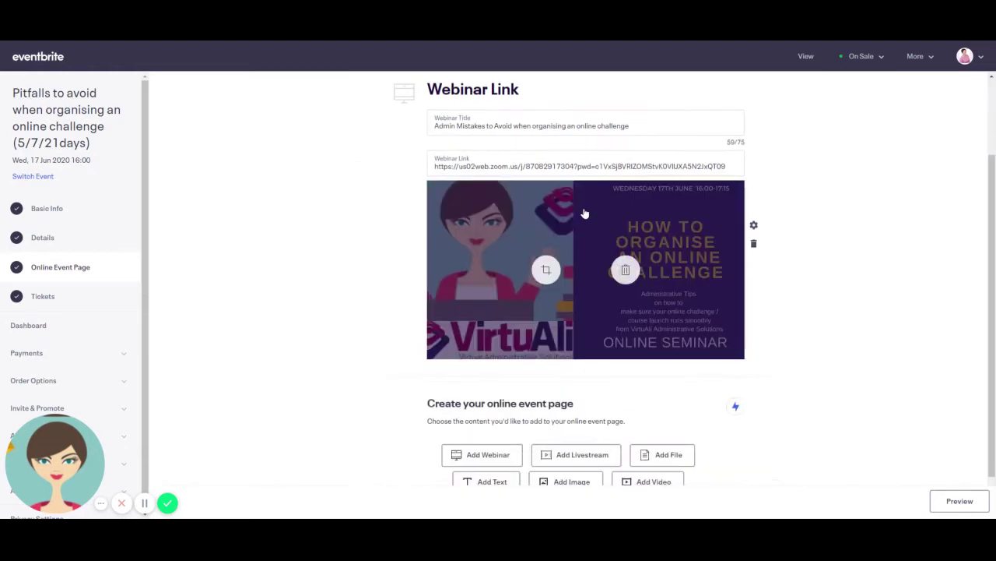
scroll(585, 212, "up", 2)
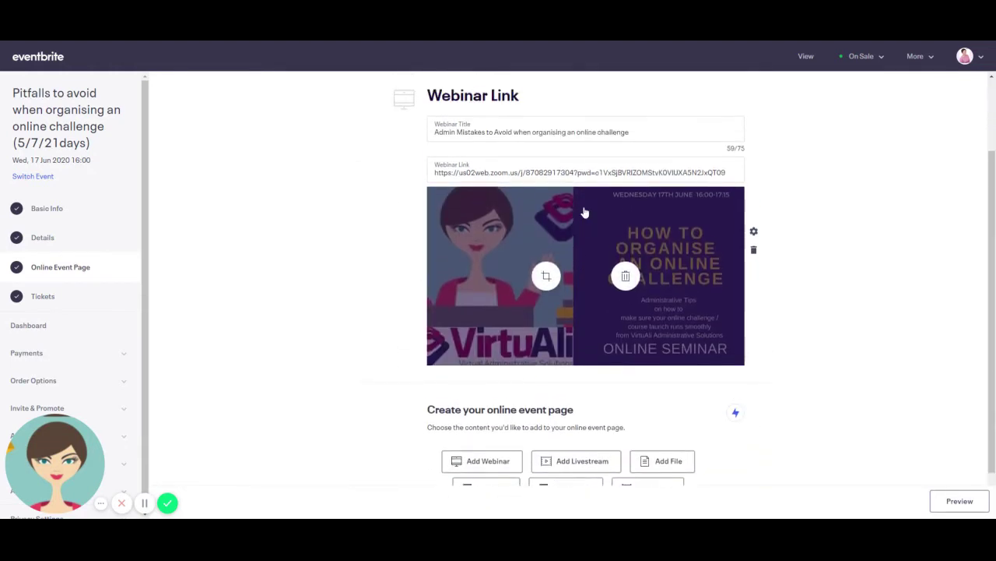
mouse_move(503, 416)
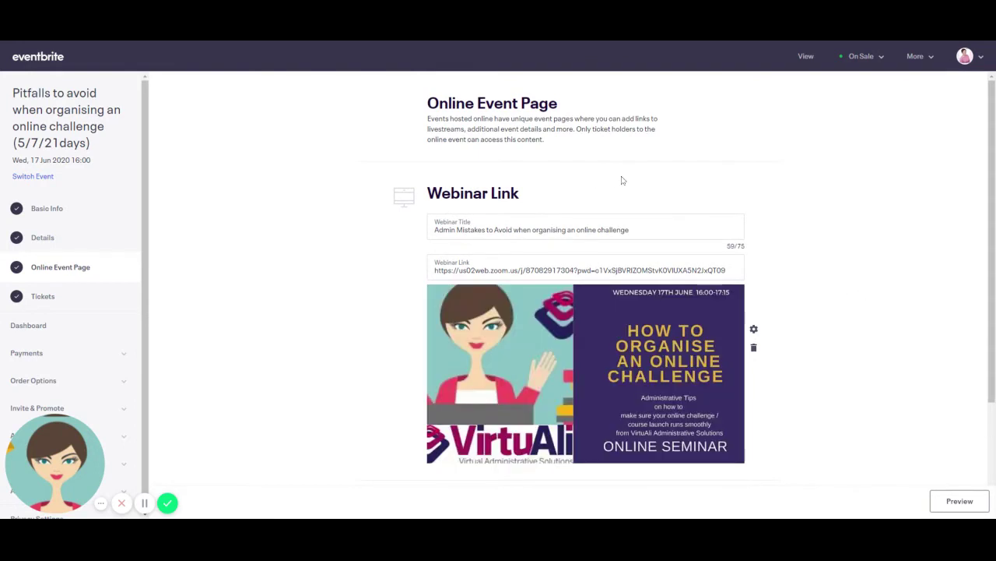
Step: Open the event's General Admission 2 ticket for editing and change its name to General Admission
left_click(90, 300)
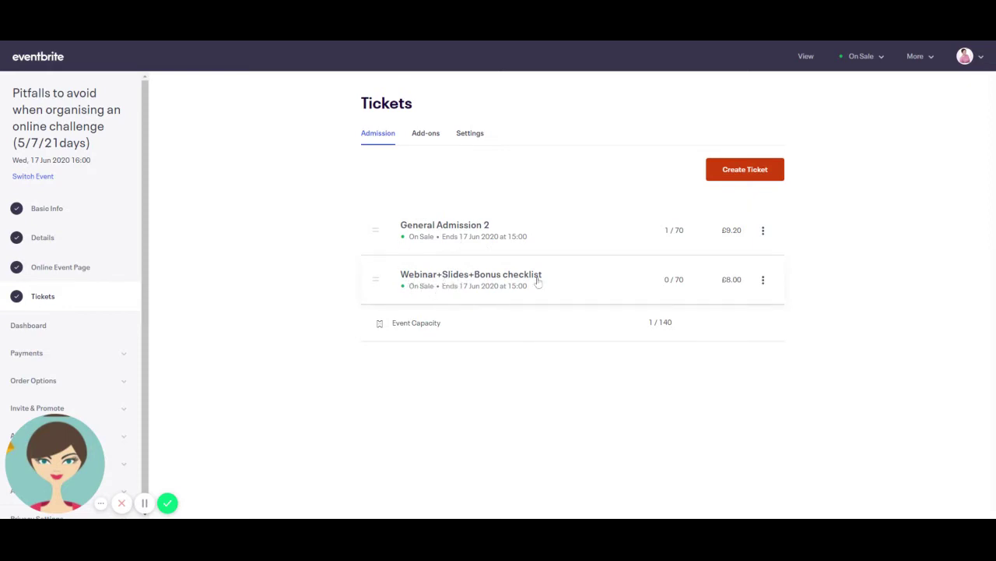
left_click(767, 235)
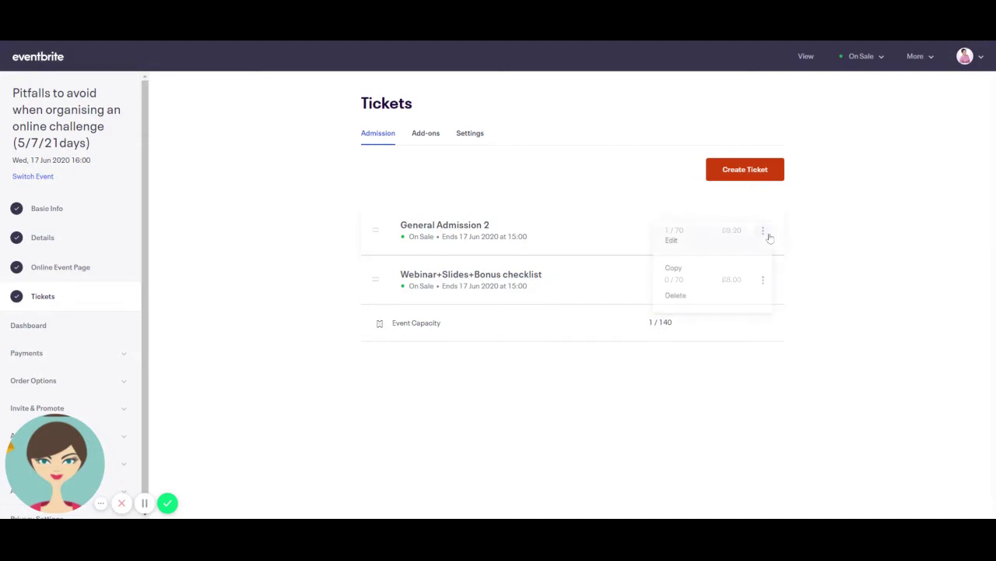
left_click(713, 247)
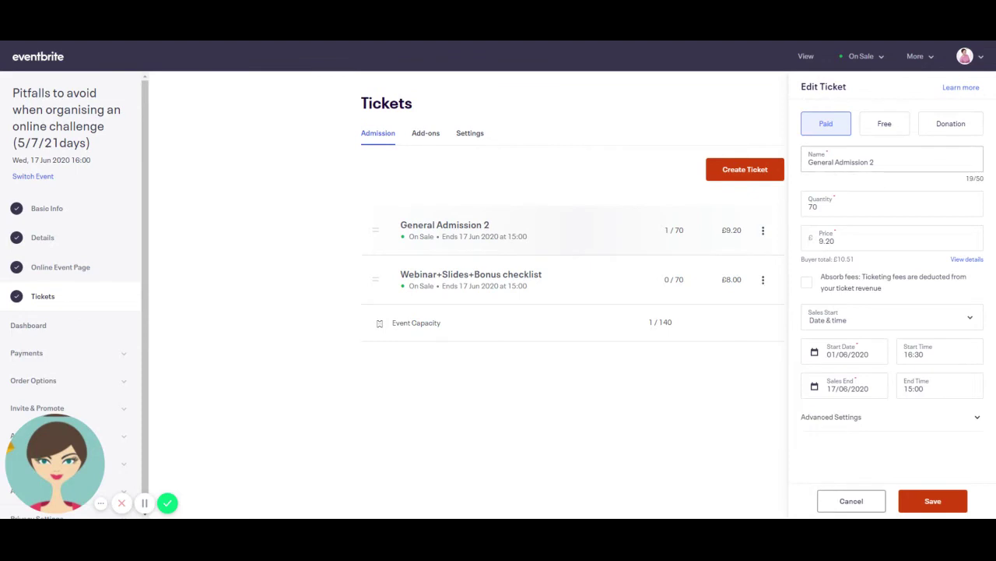
left_click(874, 162)
key("BackSpace")
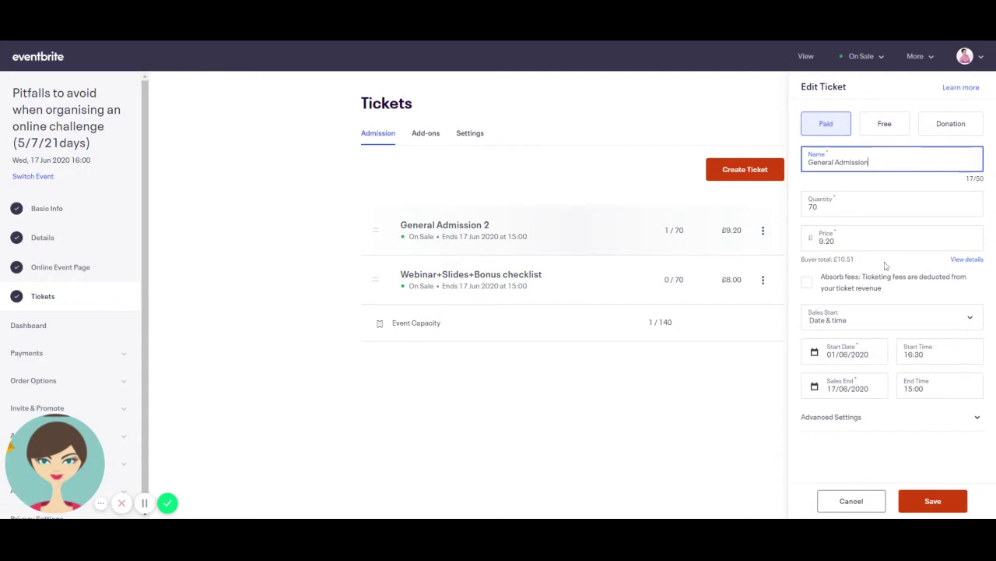
Step: View the ticket's breakdown of buyer costs and organiser payout, and close it
left_click(967, 259)
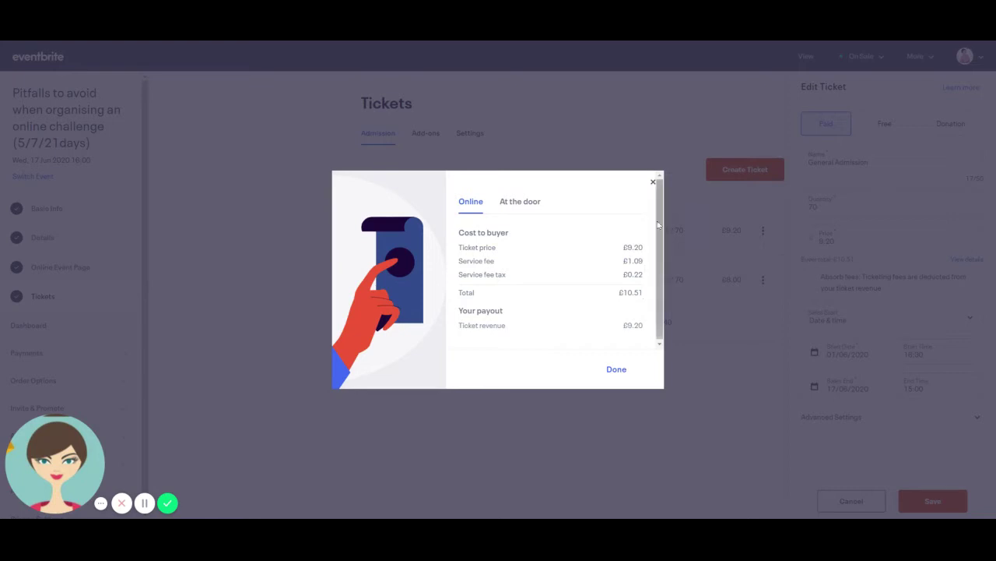
left_click(653, 183)
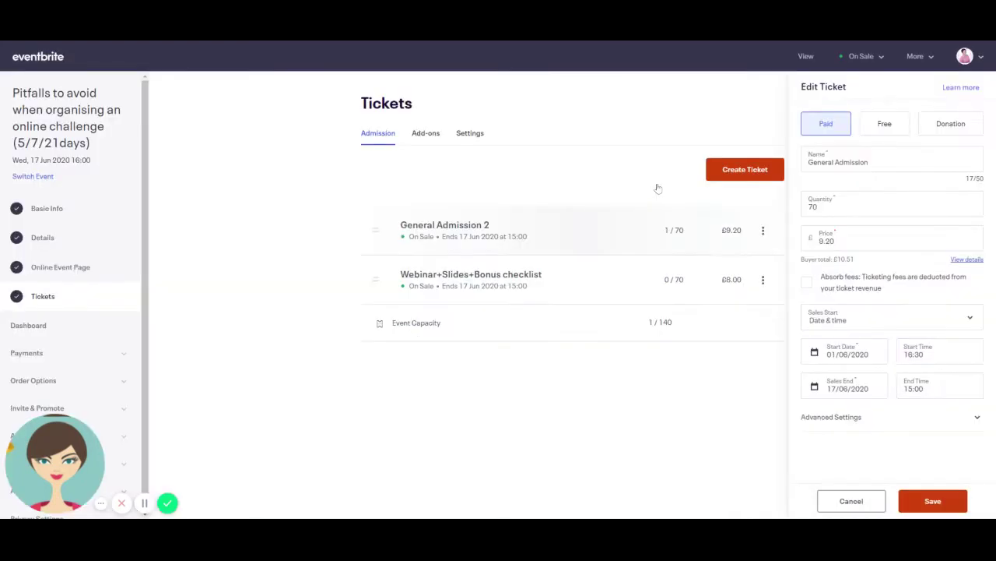
Step: Turn fee absorption on and back off for the General Admission ticket, and save the ticket
left_click(807, 284)
left_click(808, 284)
left_click(930, 503)
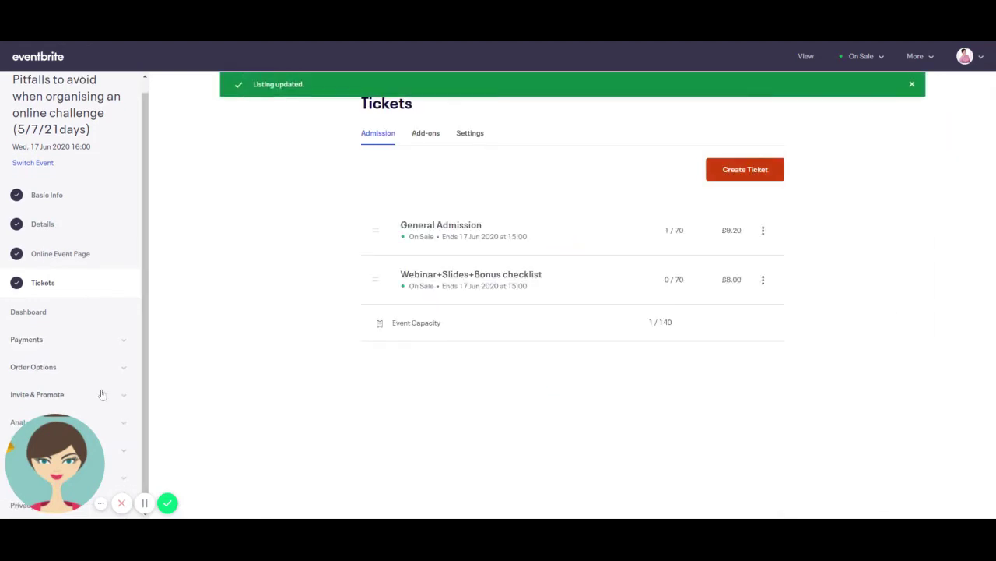
Step: Open the Order Confirmation settings under Order Options and review the confirmation webpage message and the customised email message
left_click(123, 372)
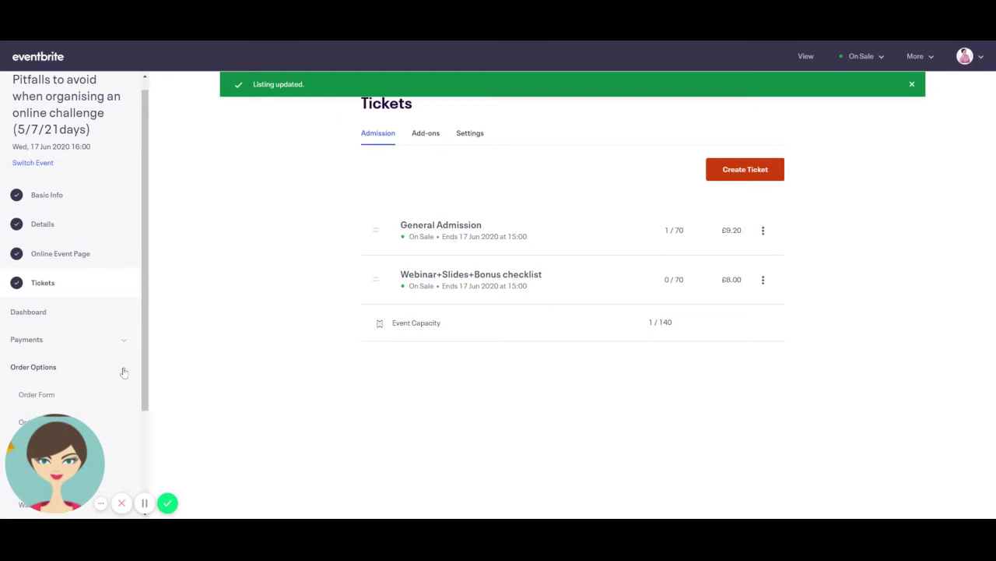
left_click_drag(99, 448, 307, 444)
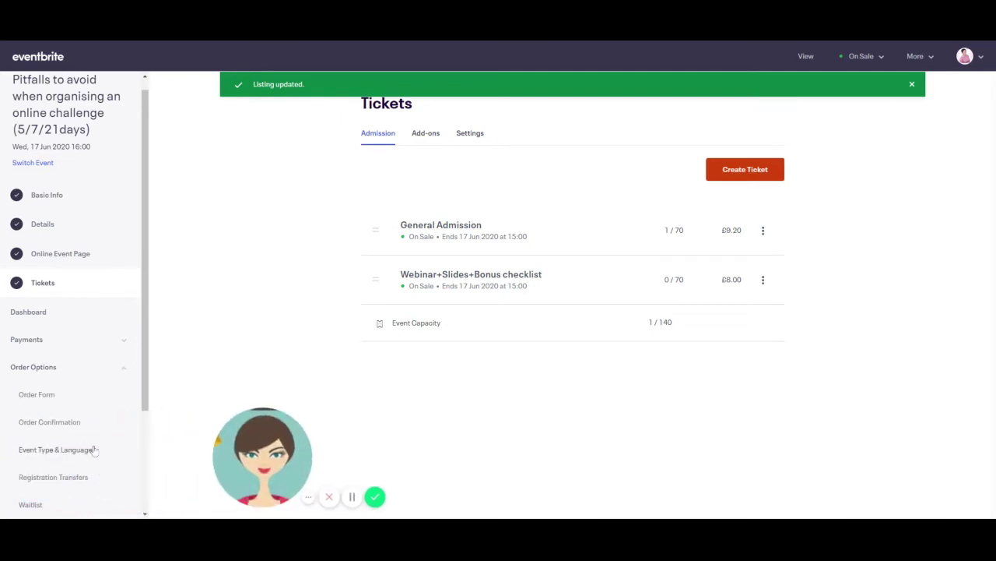
scroll(94, 450, "down", 2)
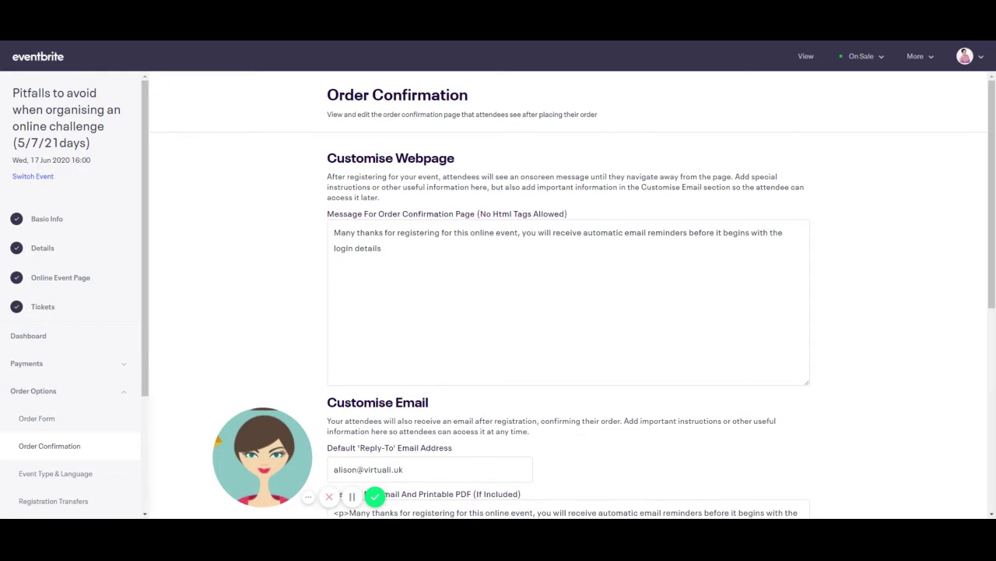
scroll(568, 296, "down", 4)
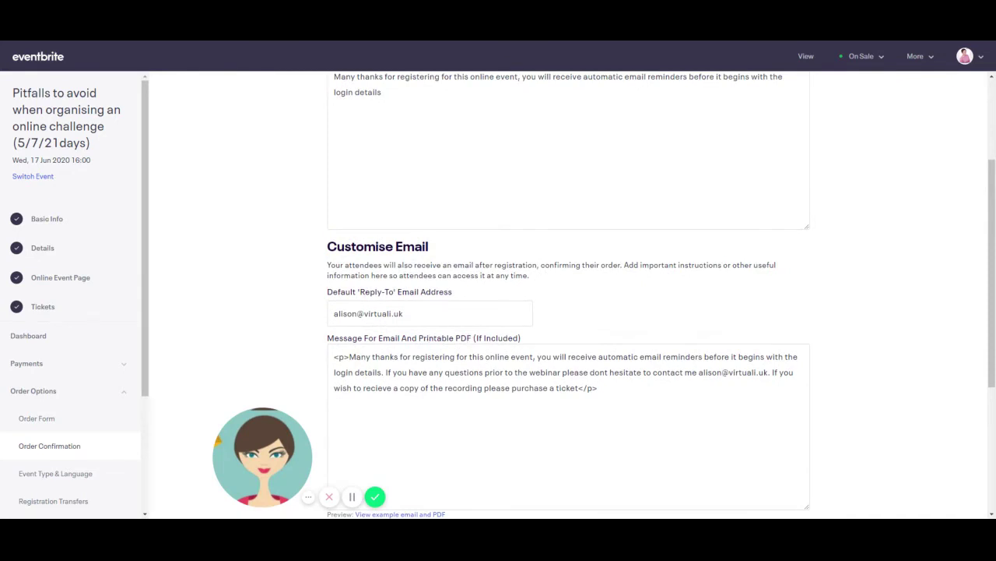
scroll(596, 292, "up", 4)
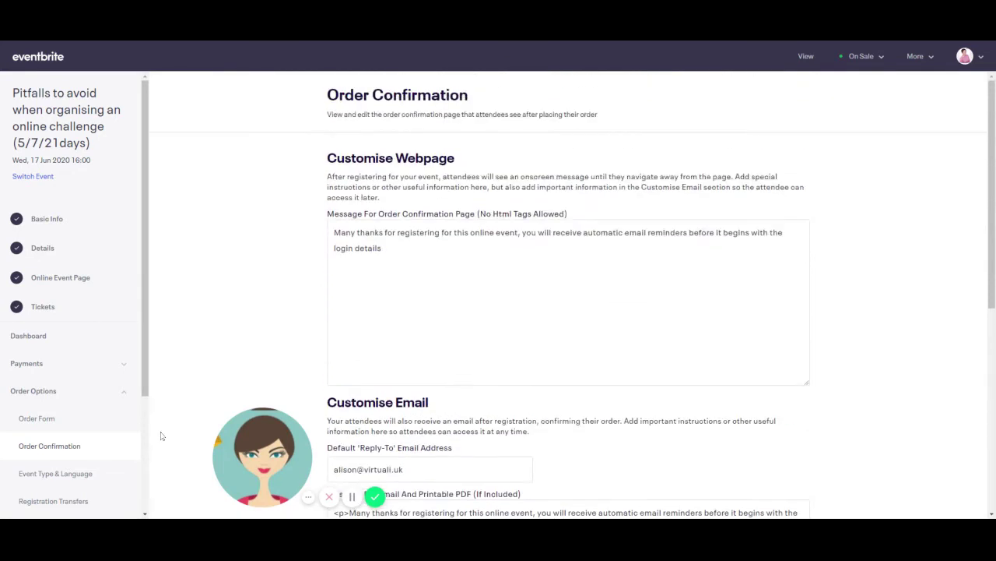
Step: Open the Event Type & Language settings and view the event type and page language
scroll(105, 434, "down", 2)
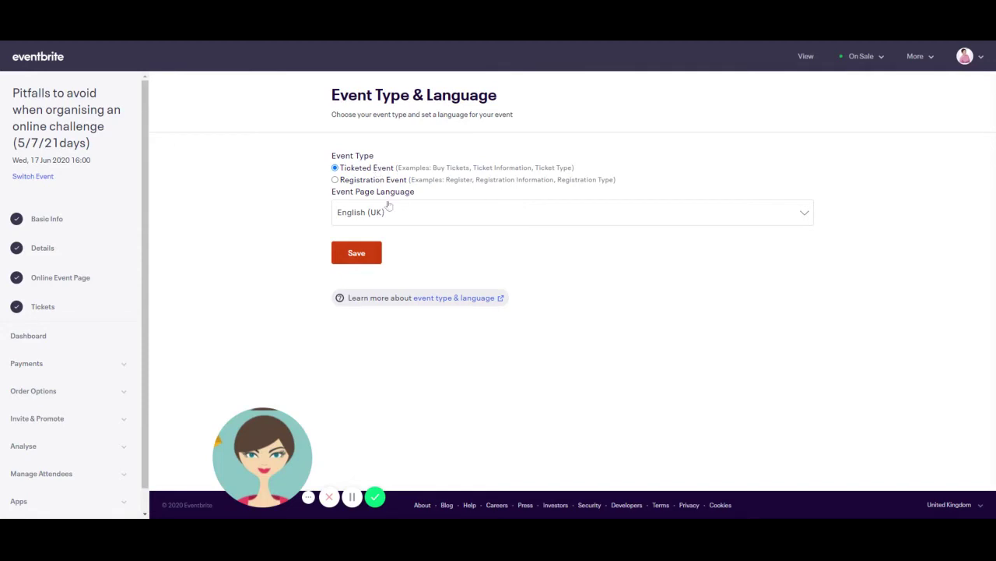
scroll(82, 428, "down", 1)
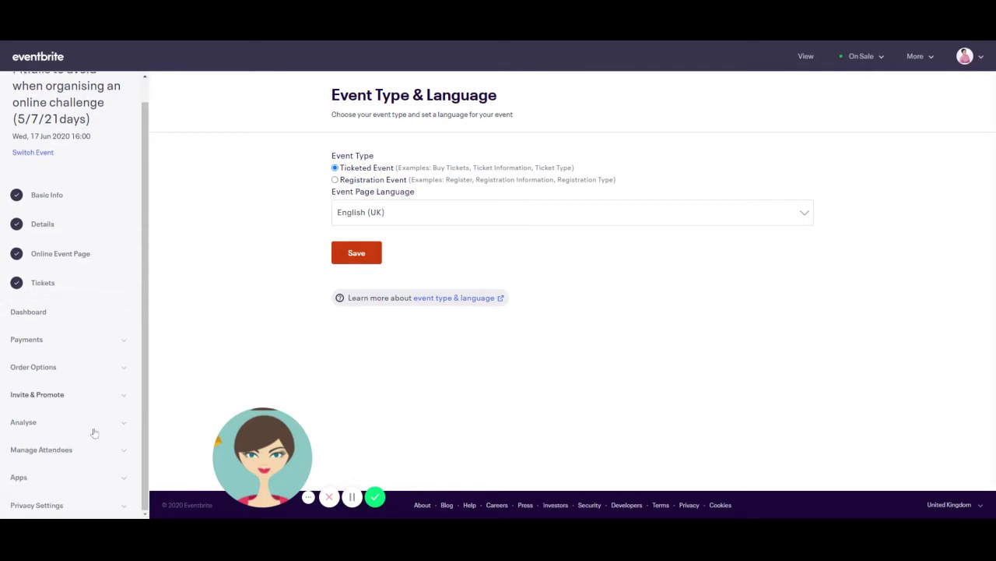
Step: Open the Attendee List under Manage Attendees and review its pre-sort field, ticket types and PDF download options
left_click(86, 451)
scroll(92, 455, "down", 2)
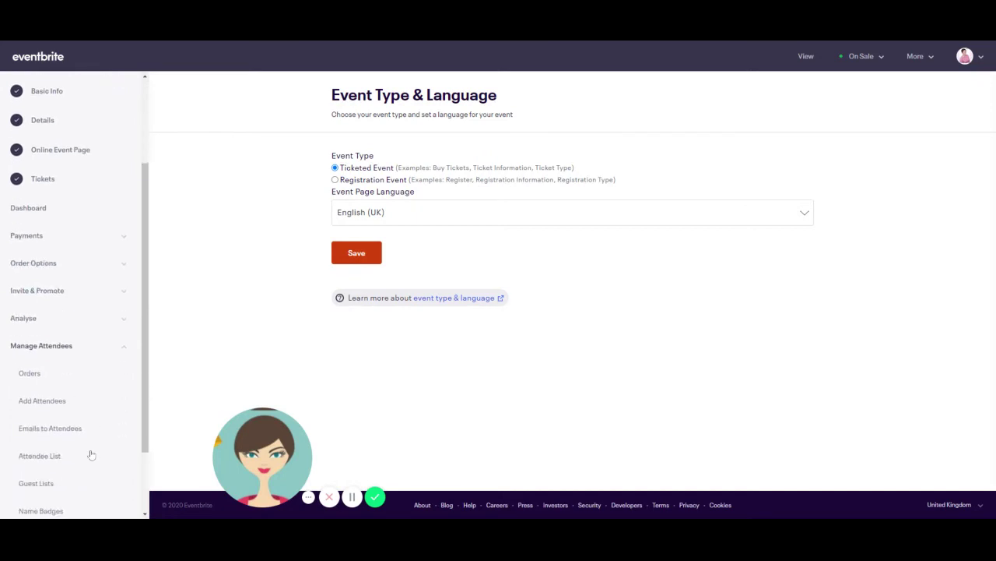
scroll(91, 454, "down", 2)
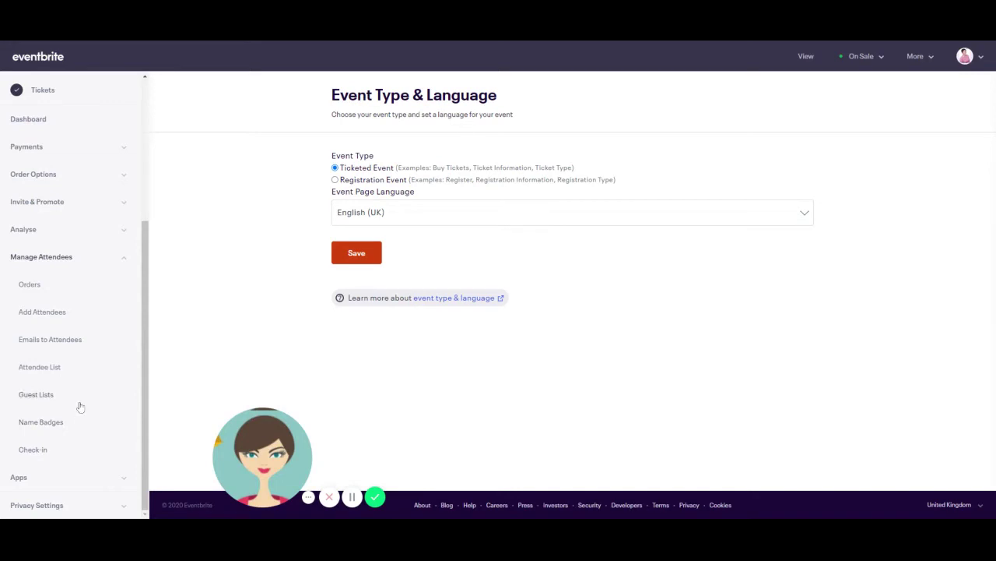
left_click(40, 367)
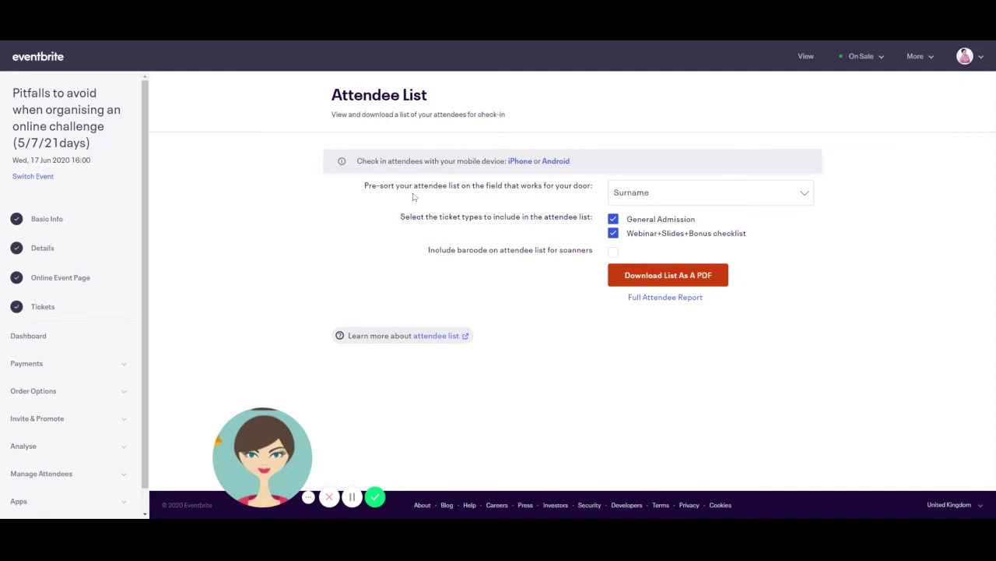
left_click(698, 202)
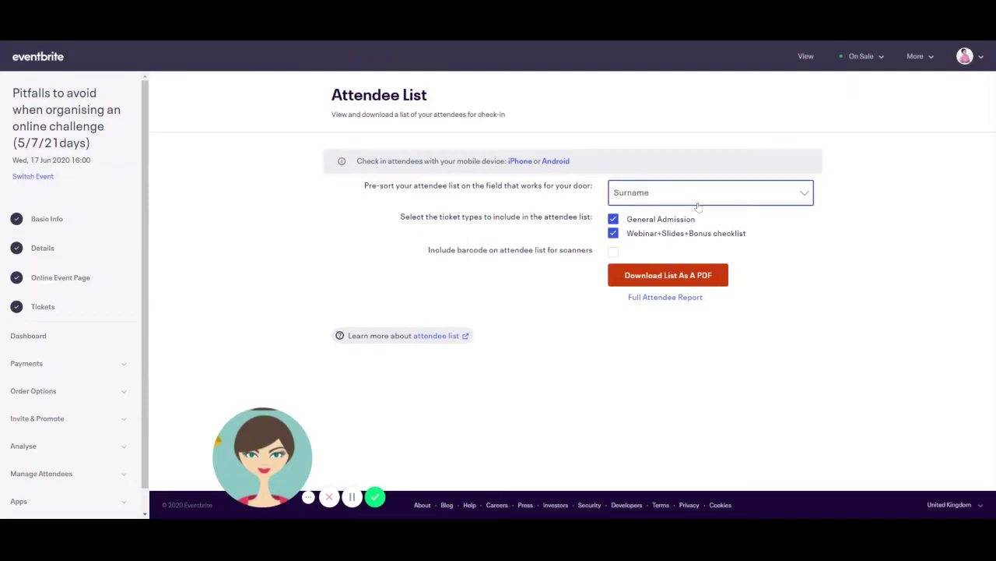
left_click(794, 317)
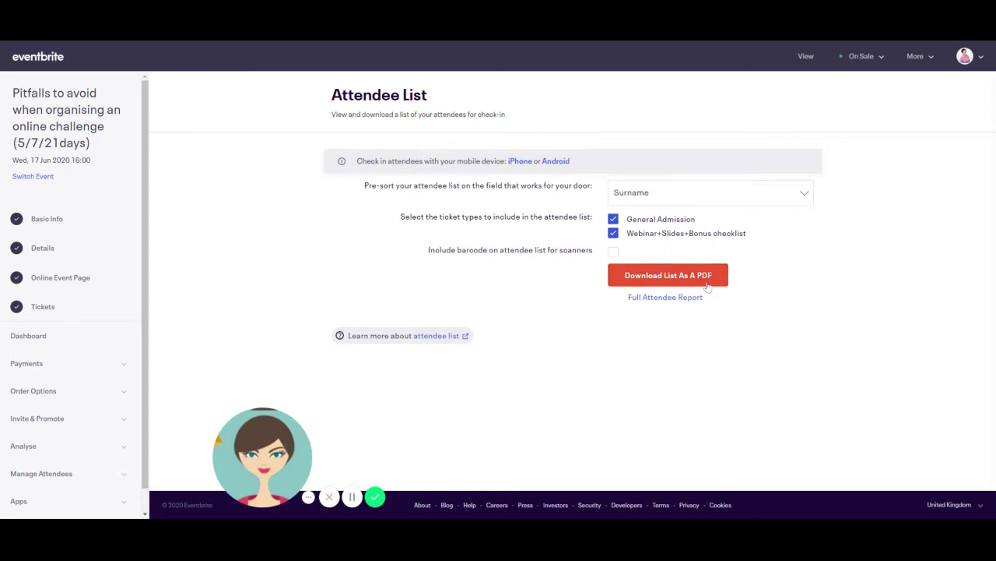
Step: Open the Discount & Access Codes page under Invite & Promote
scroll(100, 421, "down", 1)
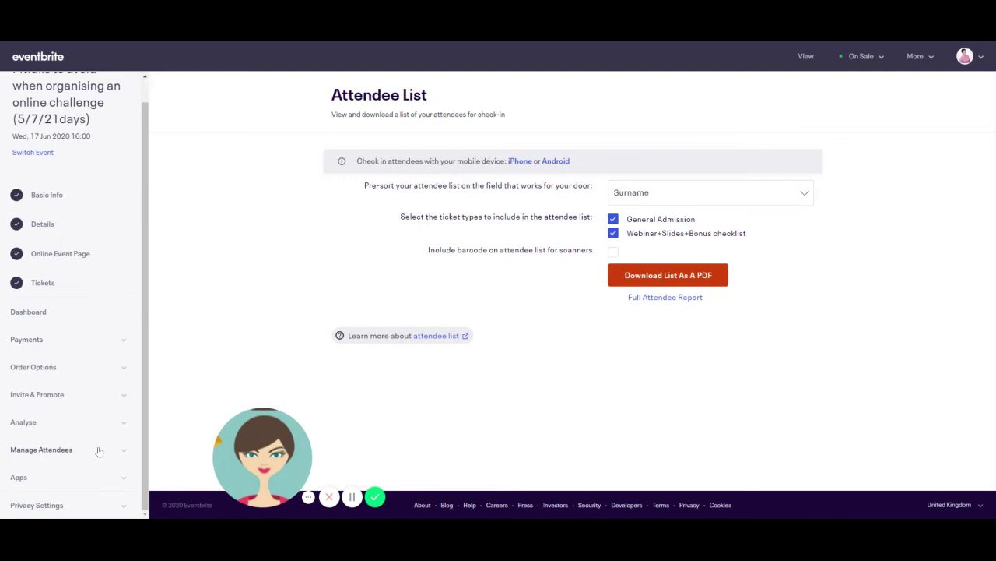
left_click(92, 369)
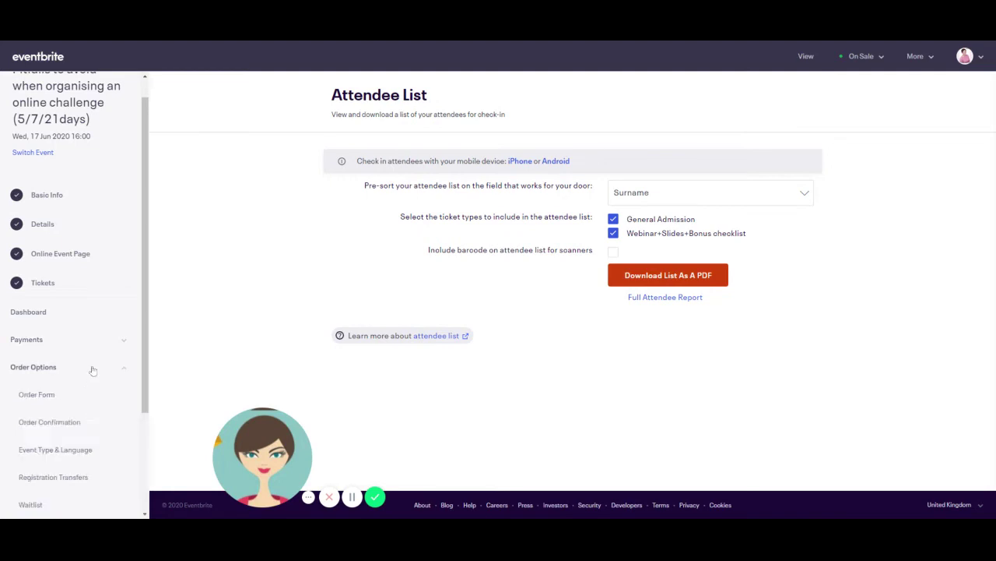
scroll(105, 436, "down", 2)
left_click(85, 397)
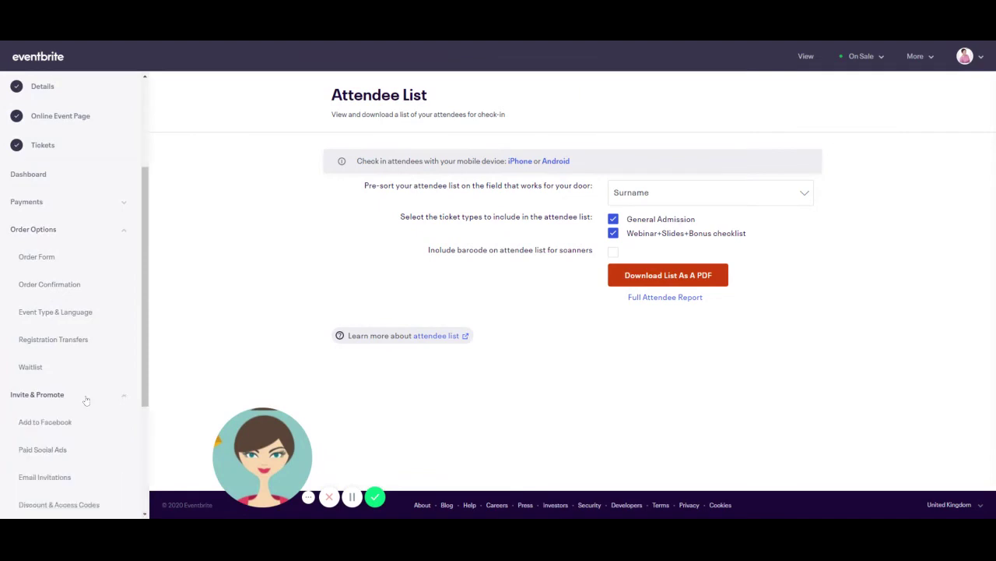
scroll(86, 400, "down", 3)
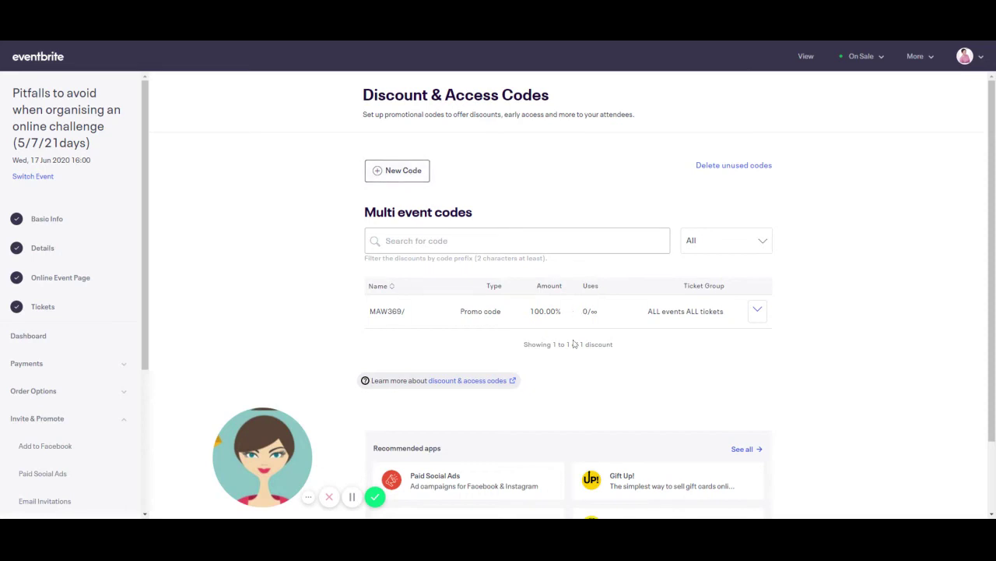
Step: Preview the setup choices for a new promo code limited to this event, and close the dialog without creating a code
left_click(413, 176)
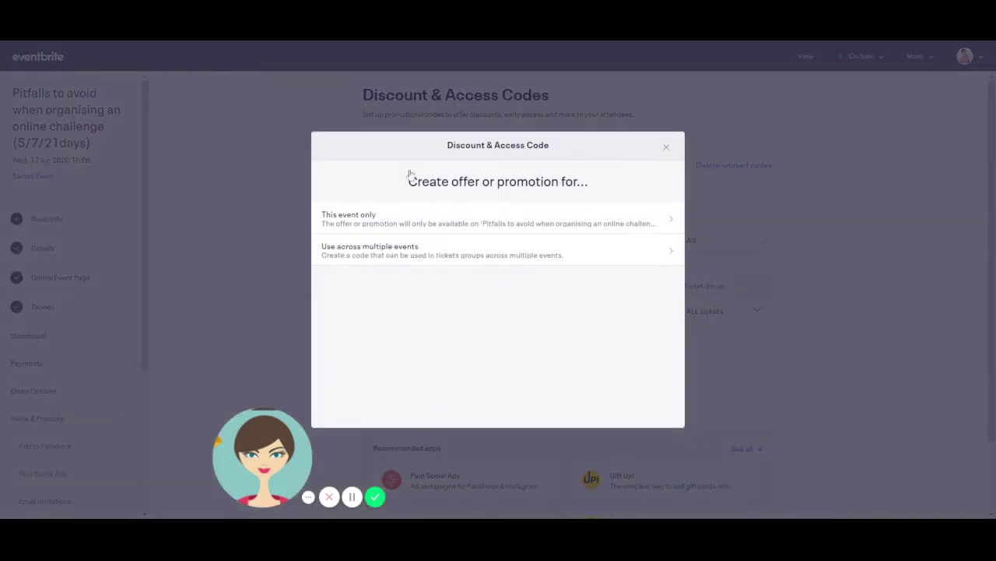
left_click(371, 225)
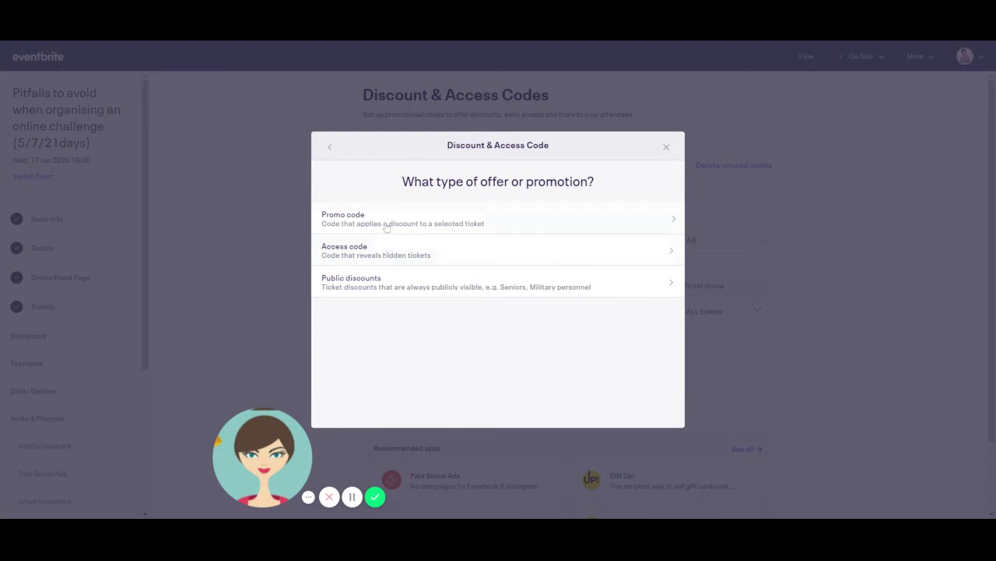
left_click(387, 226)
left_click(330, 147)
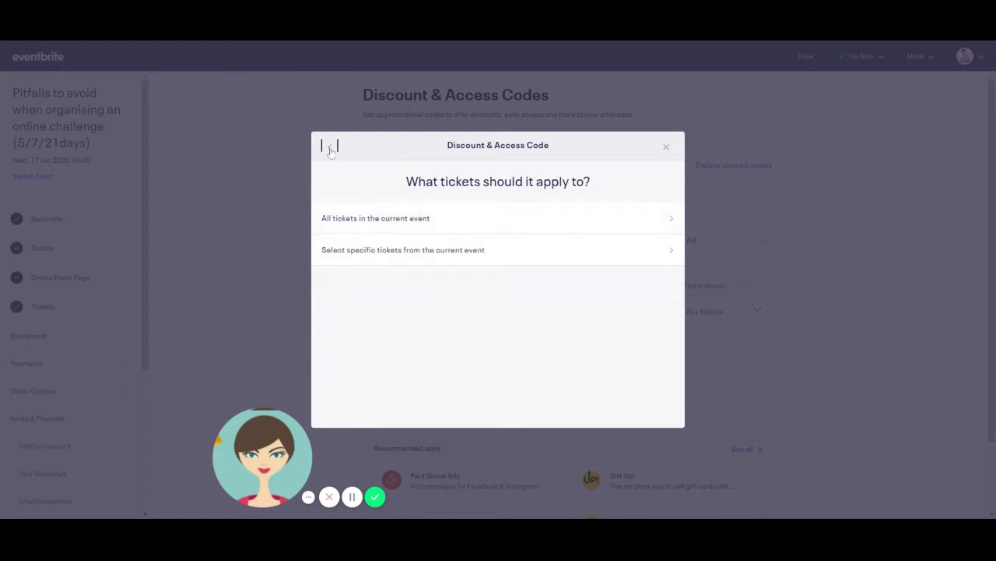
left_click(663, 145)
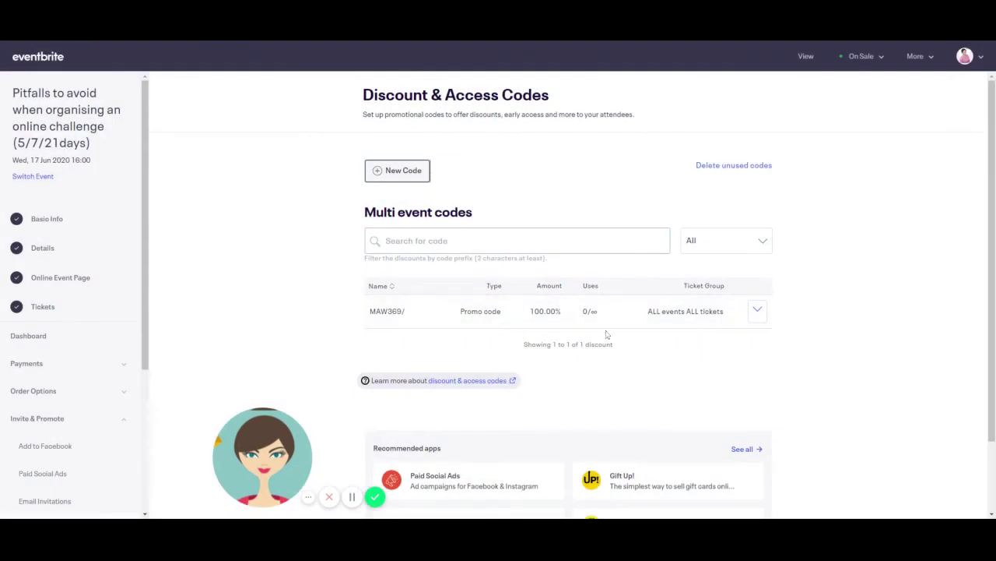
Step: View the shareable link of the existing multi-event promo code, and close it
left_click(758, 311)
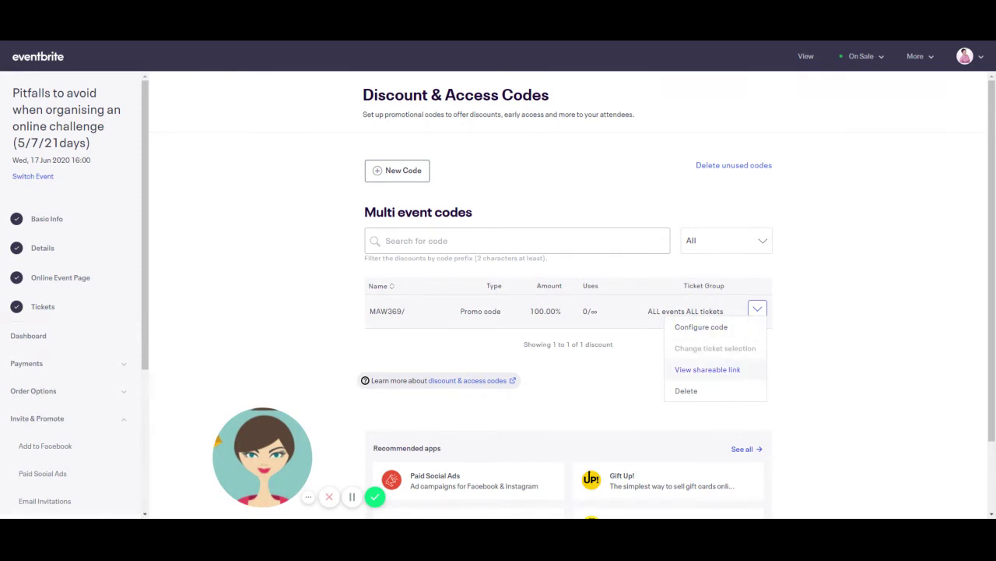
left_click(738, 370)
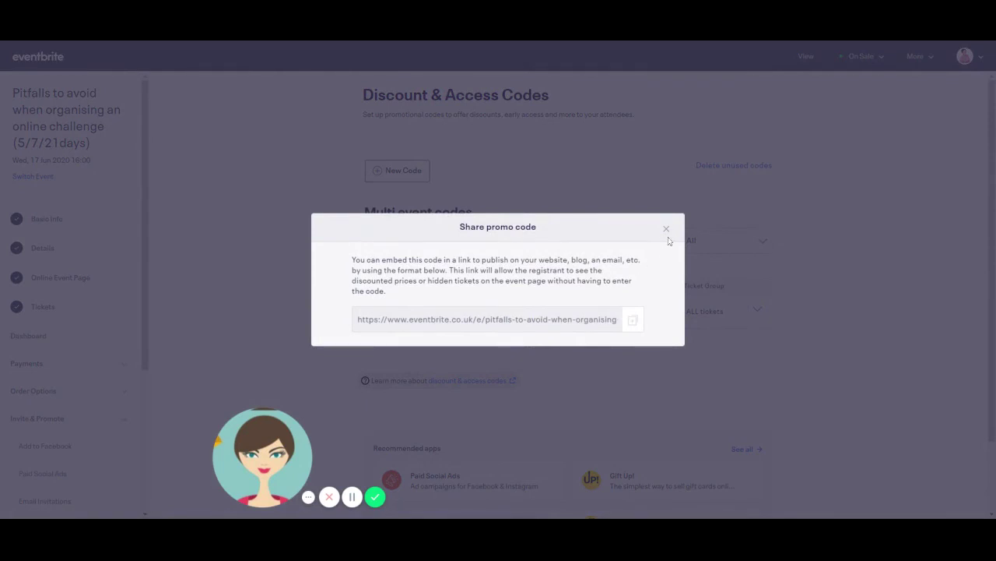
left_click(667, 229)
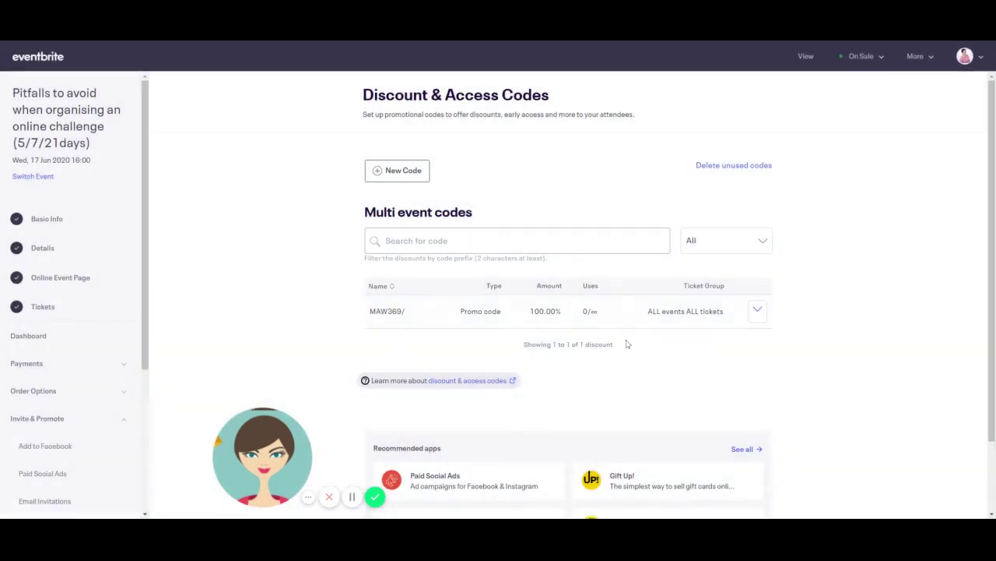
Step: Open the Add to Facebook page under Invite & Promote and review the overview of the event's Facebook listing
scroll(607, 357, "down", 2)
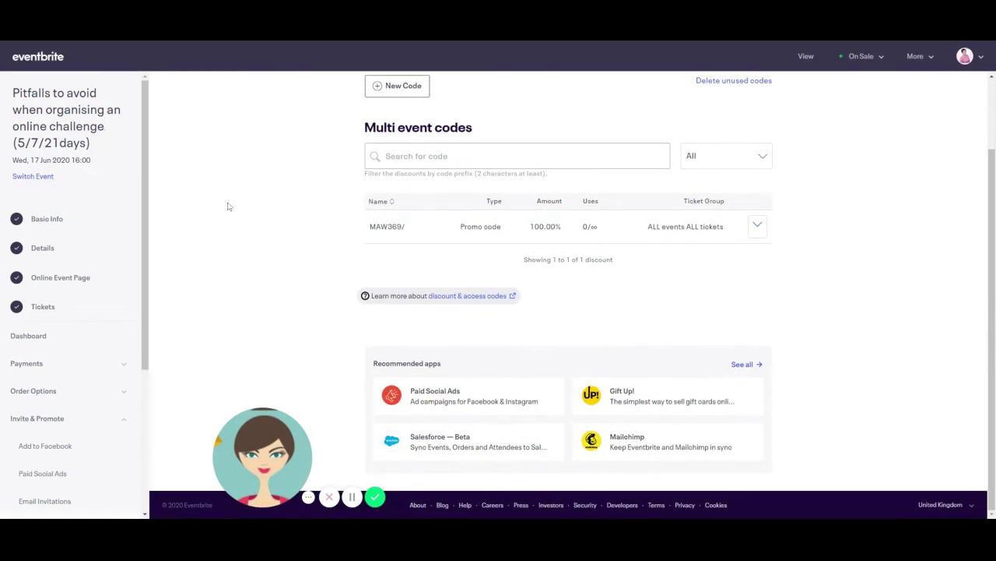
scroll(122, 375, "down", 1)
scroll(122, 375, "down", 1)
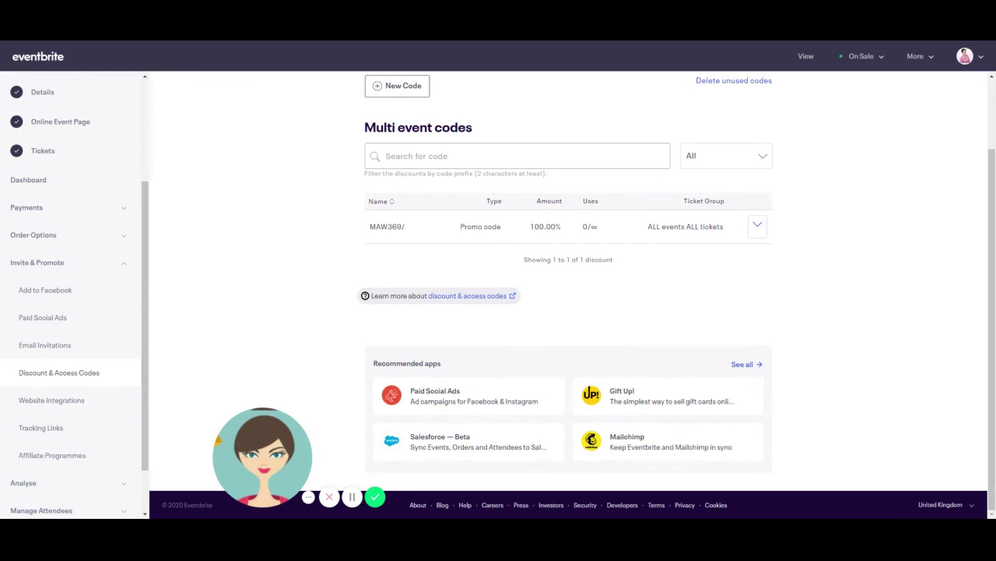
scroll(110, 366, "down", 1)
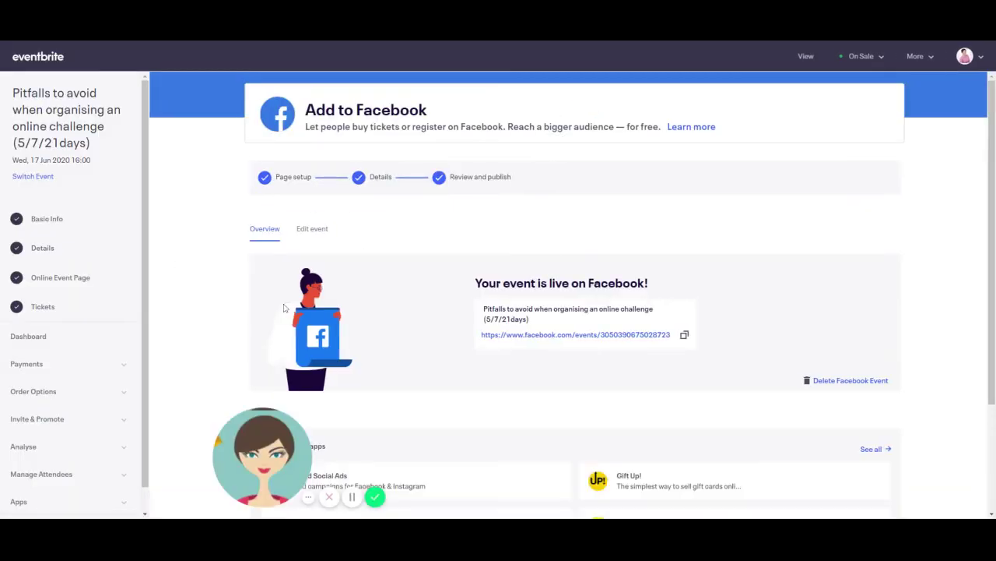
scroll(378, 304, "down", 1)
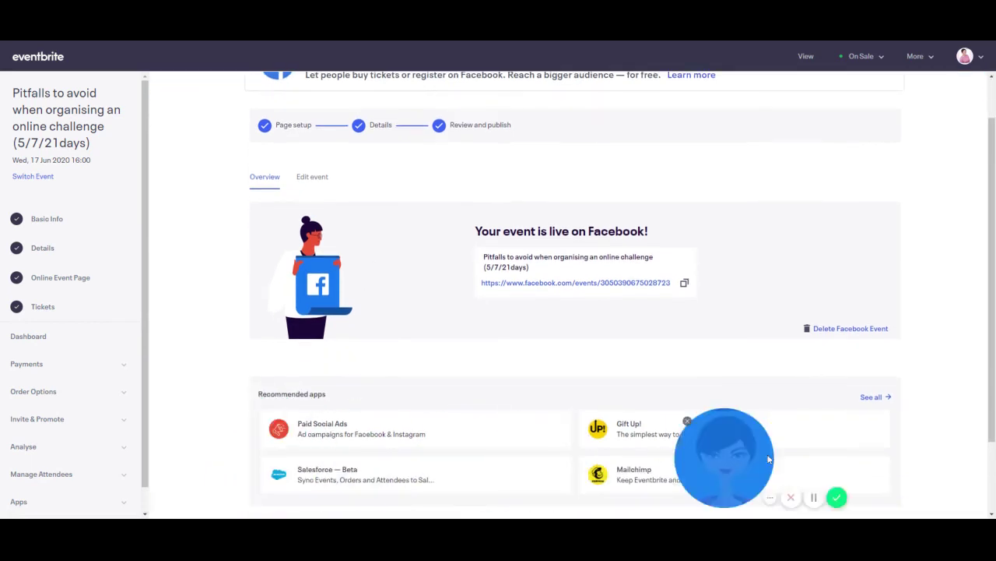
scroll(462, 252, "up", 1)
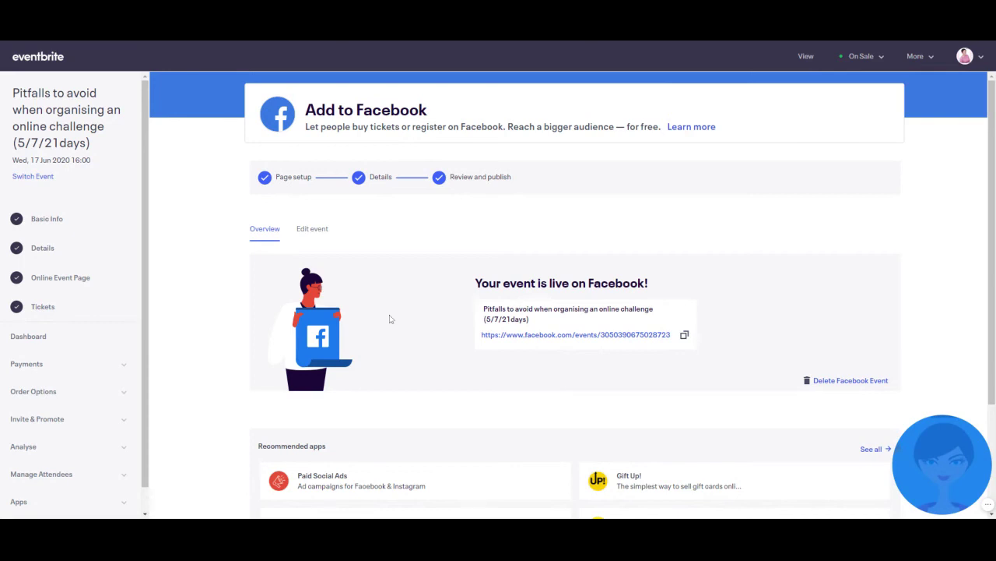
Step: Open the Tracking Links page under Invite & Promote and review the form for creating an affiliate tracking link
scroll(113, 436, "down", 1)
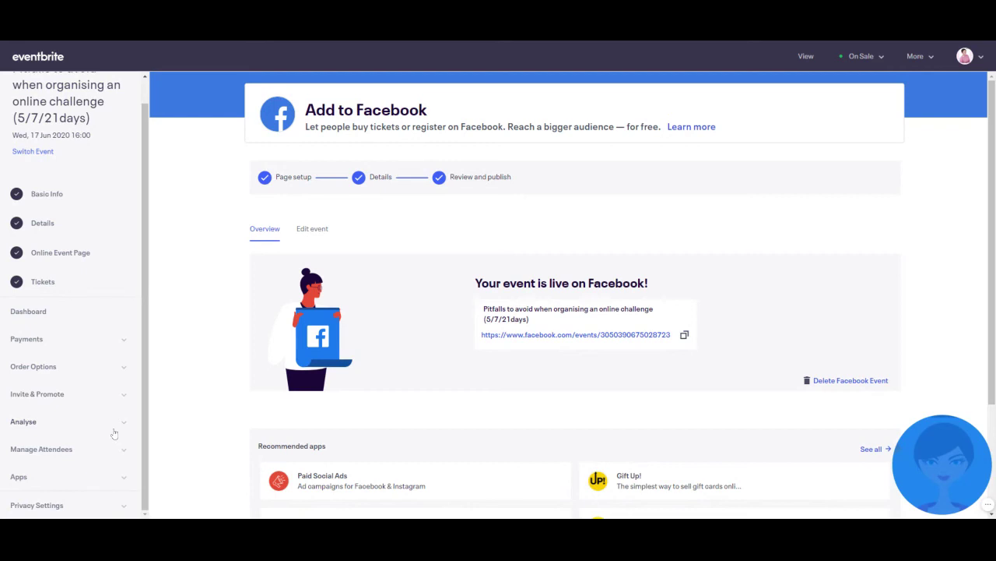
left_click(122, 369)
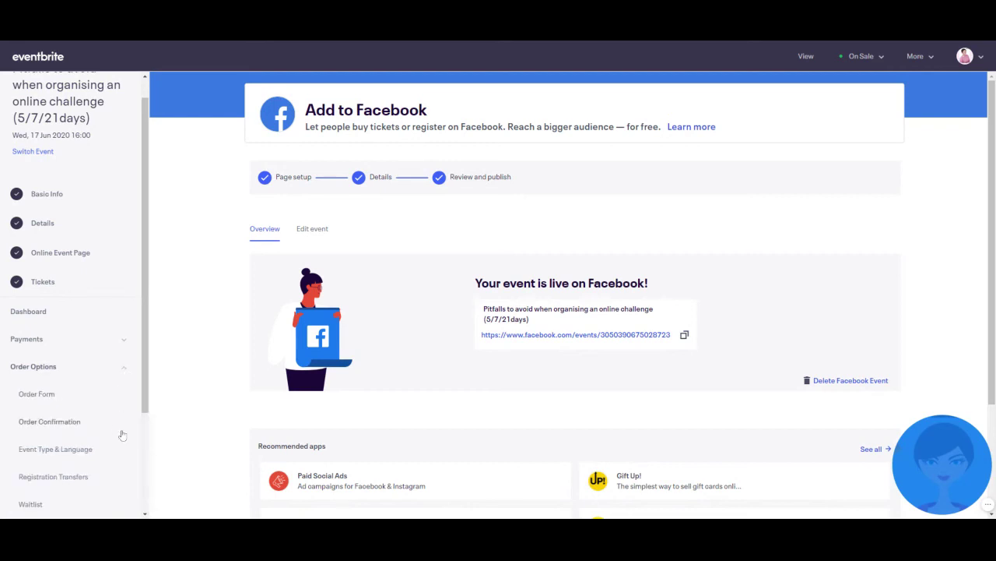
scroll(123, 434, "down", 3)
left_click(123, 393)
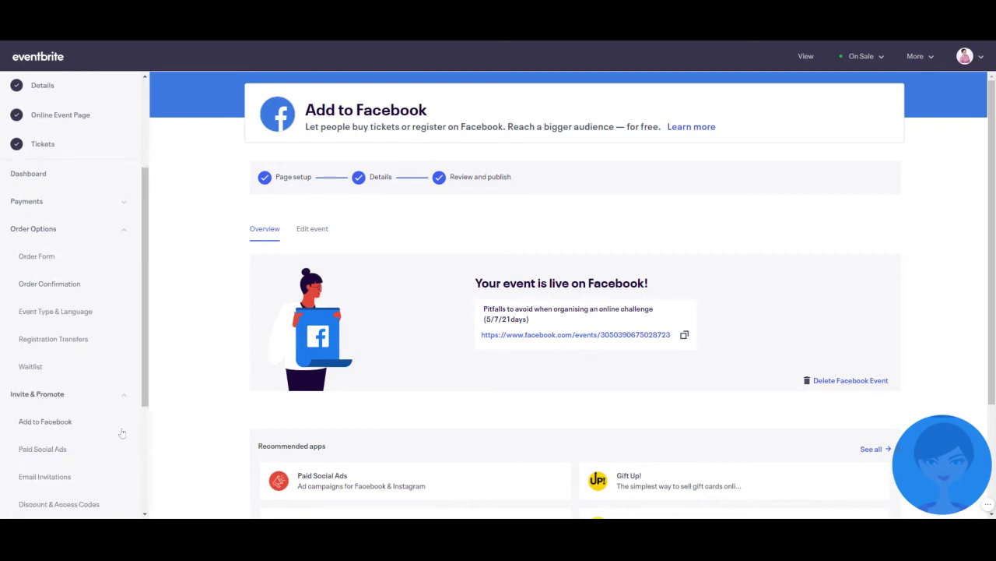
scroll(123, 436, "down", 3)
scroll(122, 438, "down", 1)
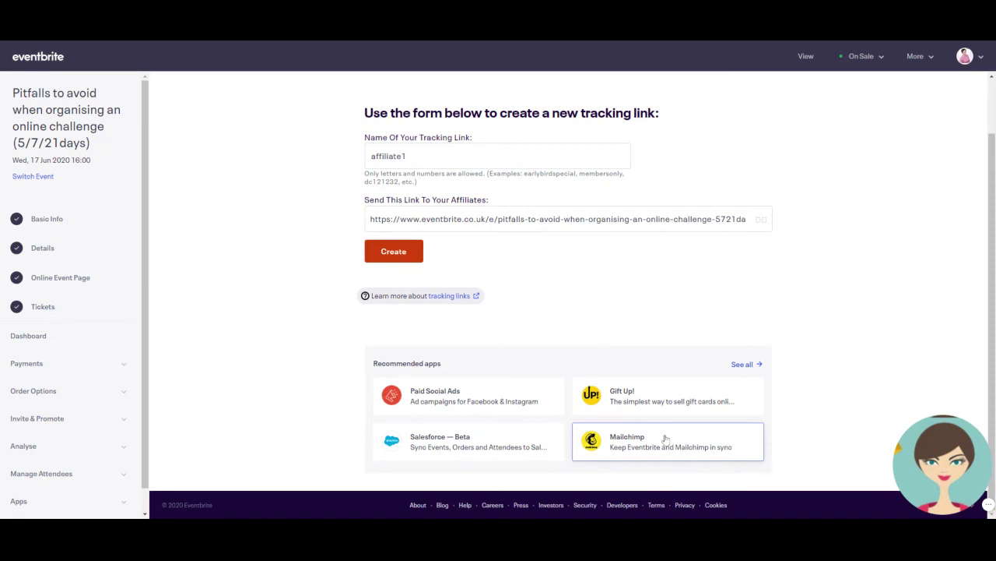
scroll(666, 440, "up", 1)
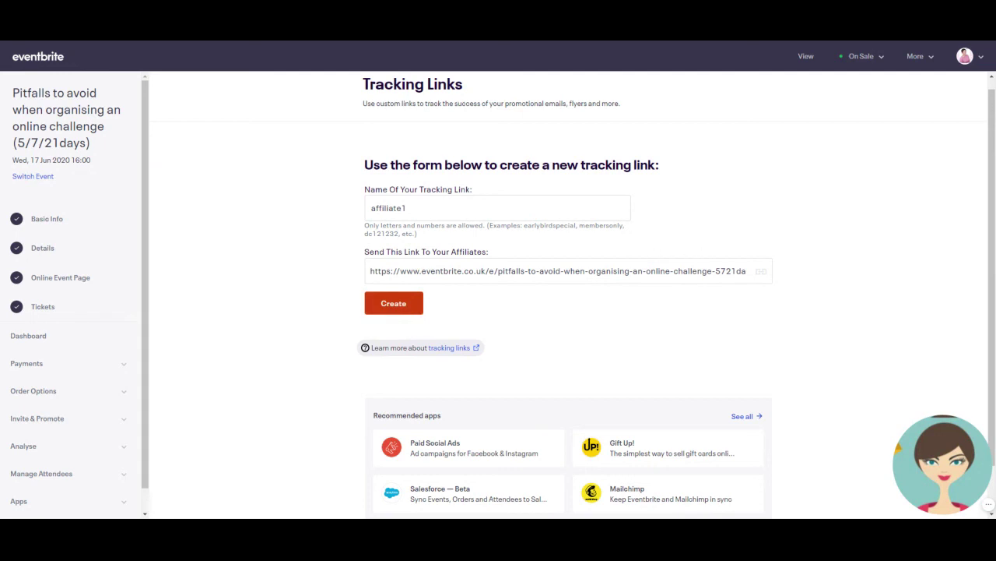
Step: Look at the event's Guest Lists page and its Orders report under Manage Attendees
scroll(654, 265, "down", 2)
scroll(109, 323, "down", 1)
scroll(109, 322, "down", 1)
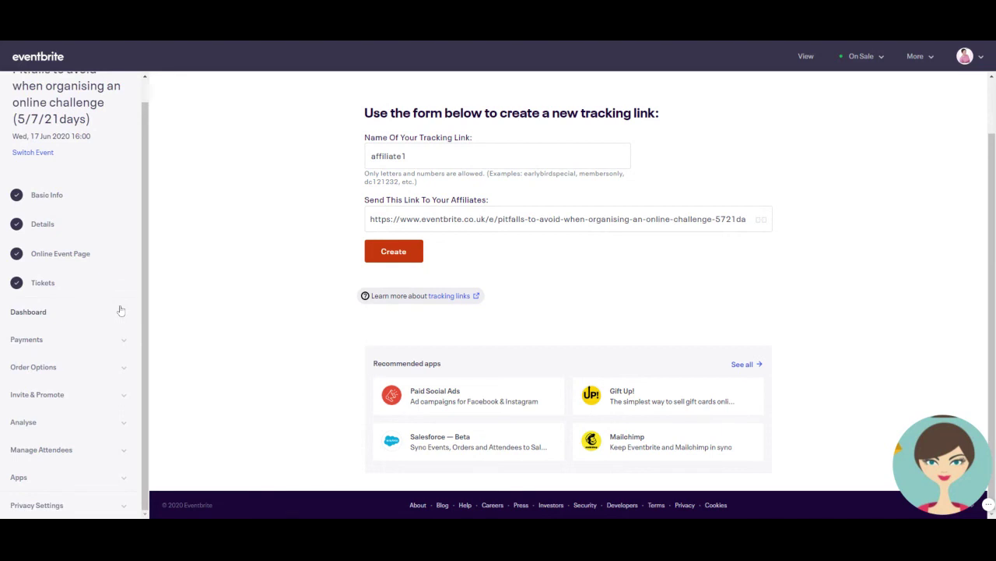
left_click(94, 451)
scroll(92, 458, "down", 2)
scroll(92, 457, "down", 2)
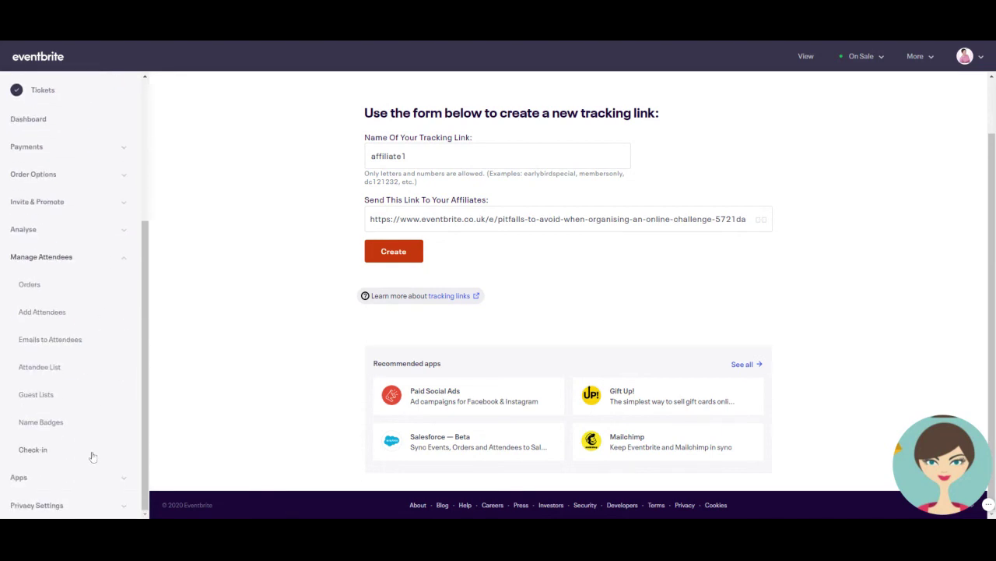
left_click(36, 395)
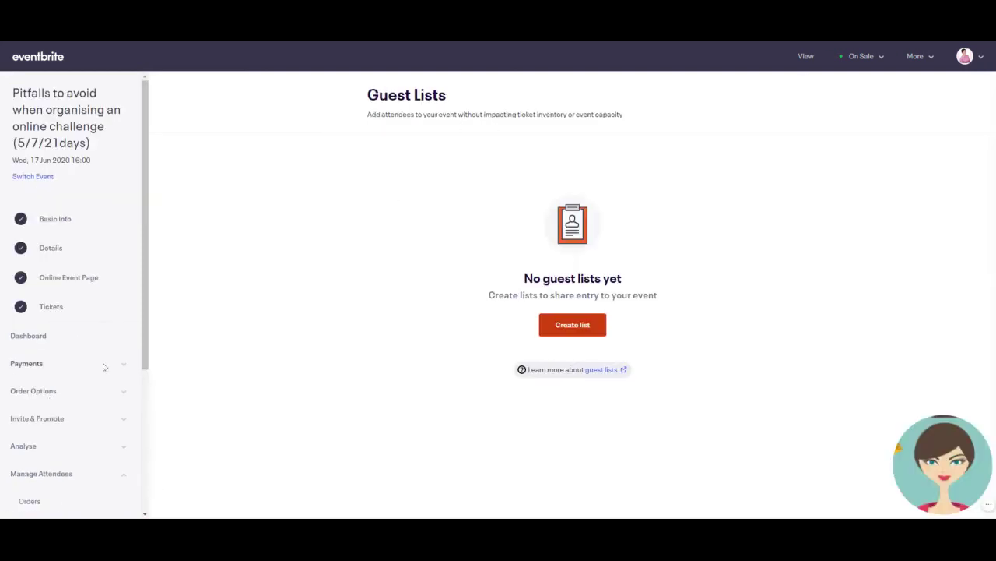
scroll(104, 413, "down", 4)
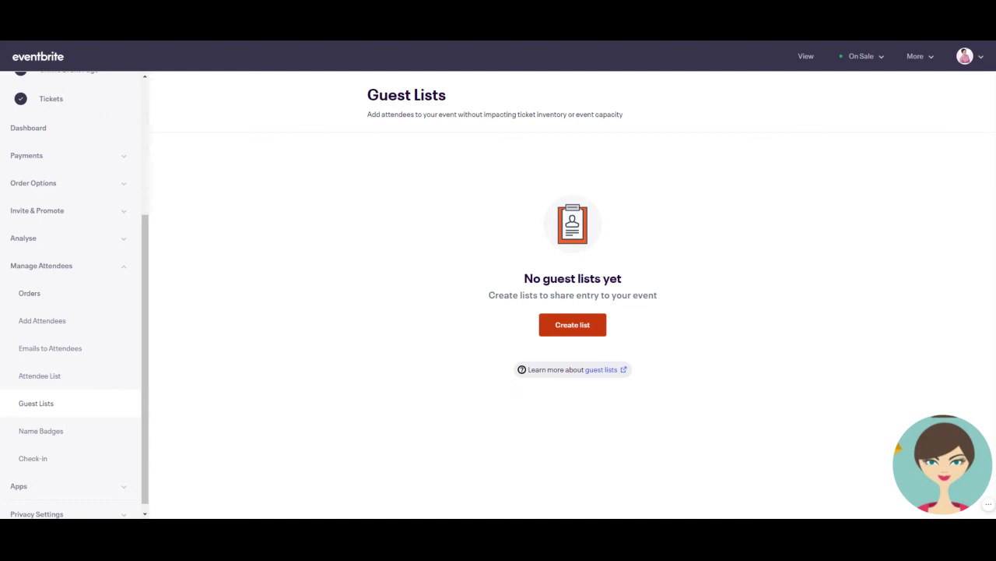
left_click(40, 295)
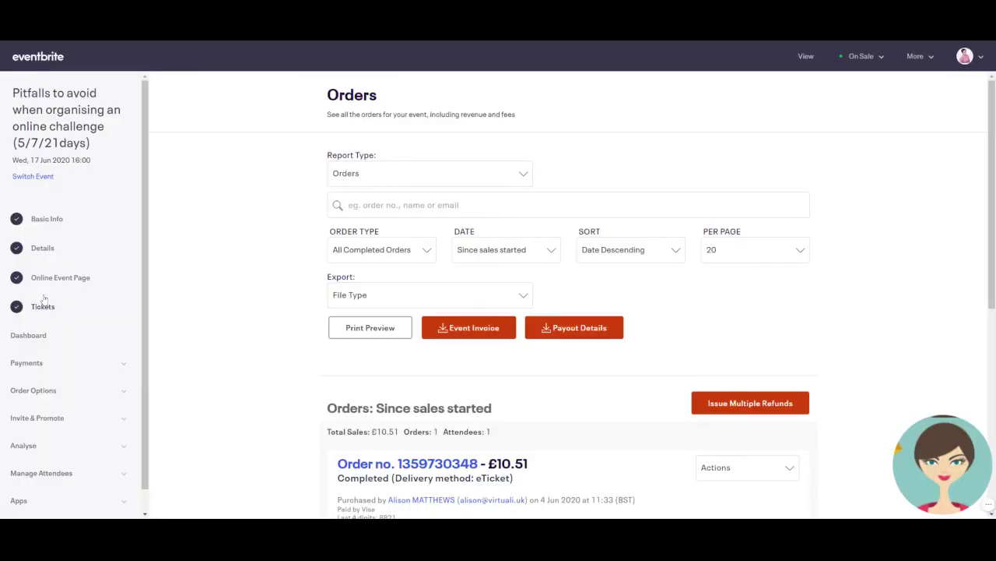
Step: Return to the event's Tickets page, review the admission tickets, and open the view of the event page
left_click(43, 302)
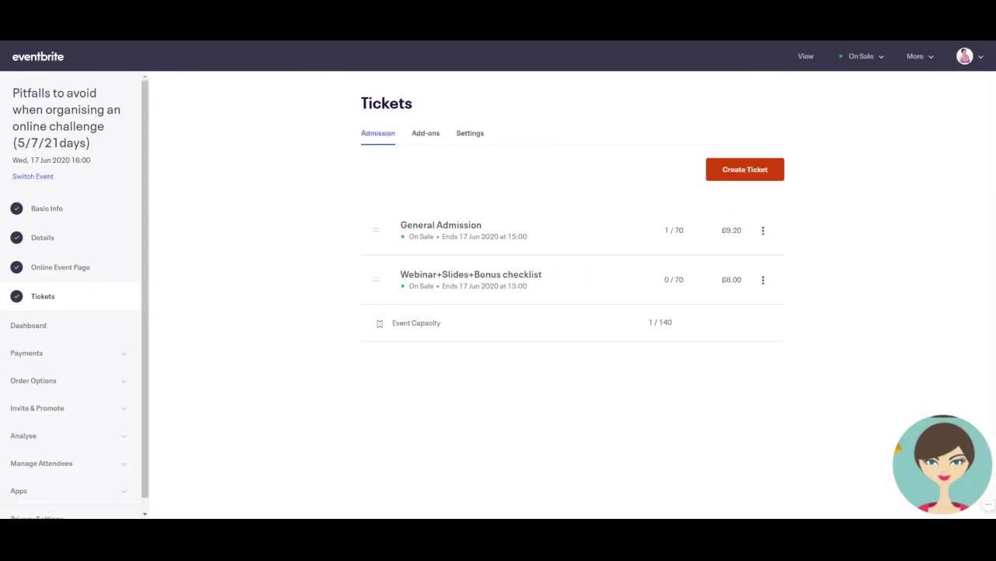
scroll(72, 375, "down", 1)
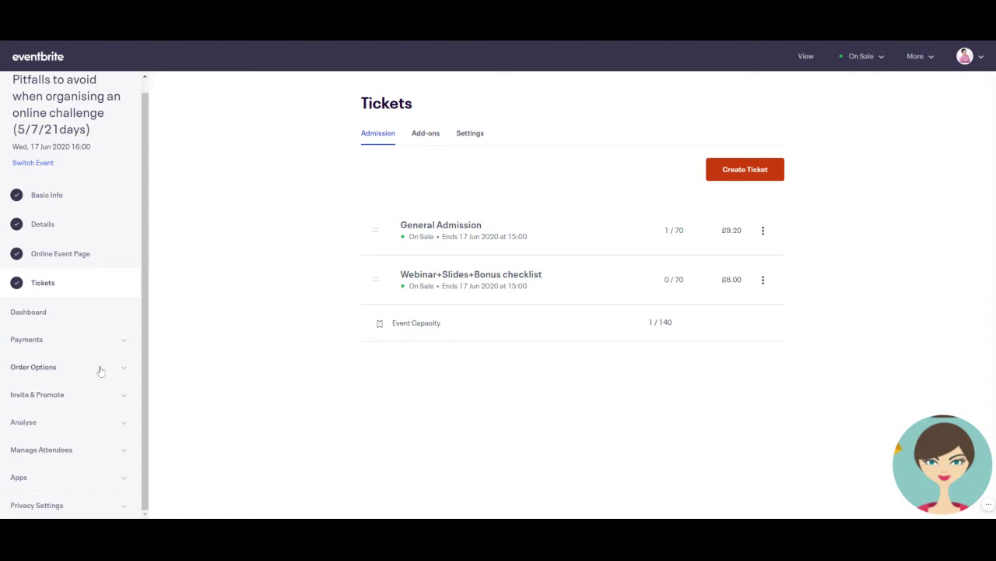
scroll(100, 370, "up", 1)
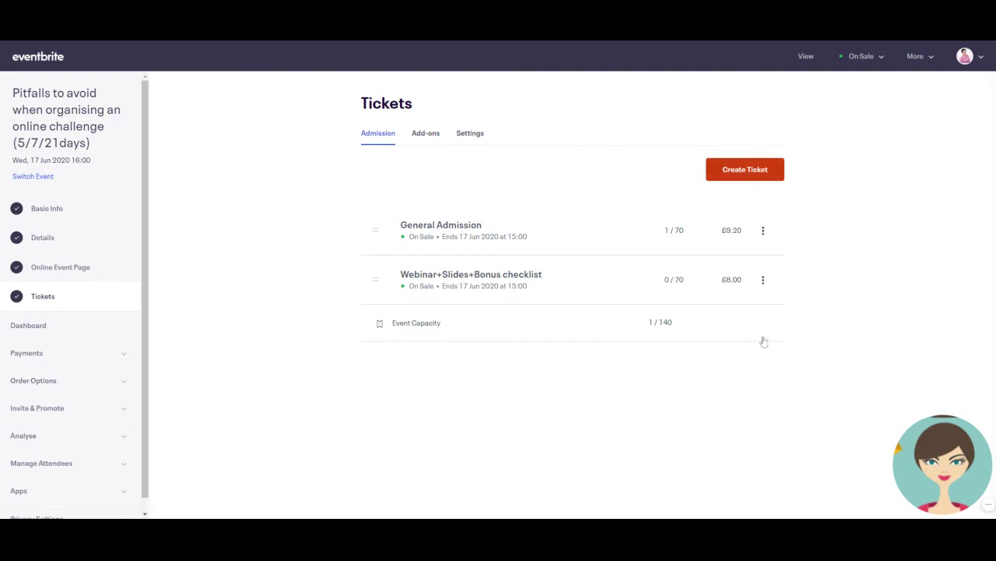
left_click(806, 62)
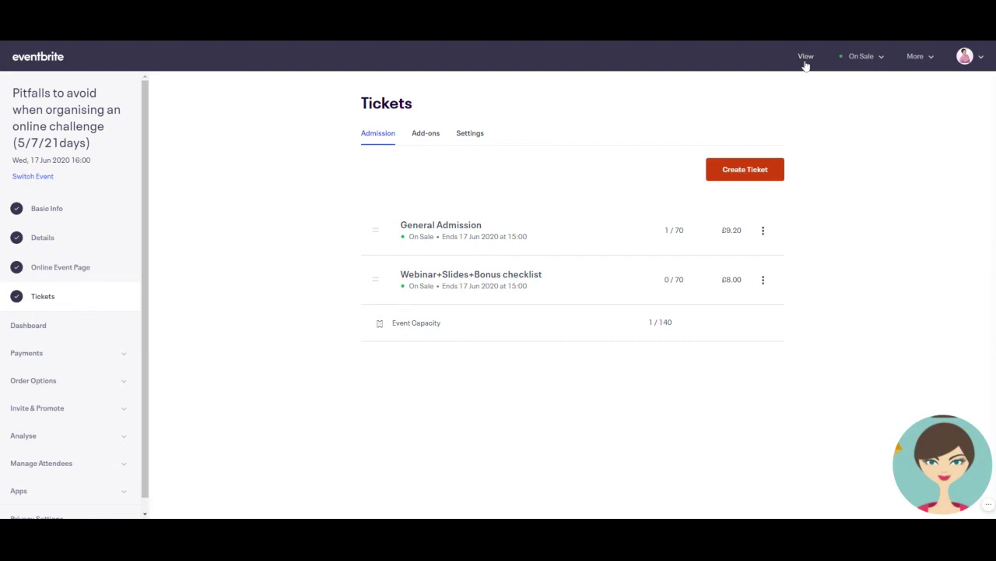